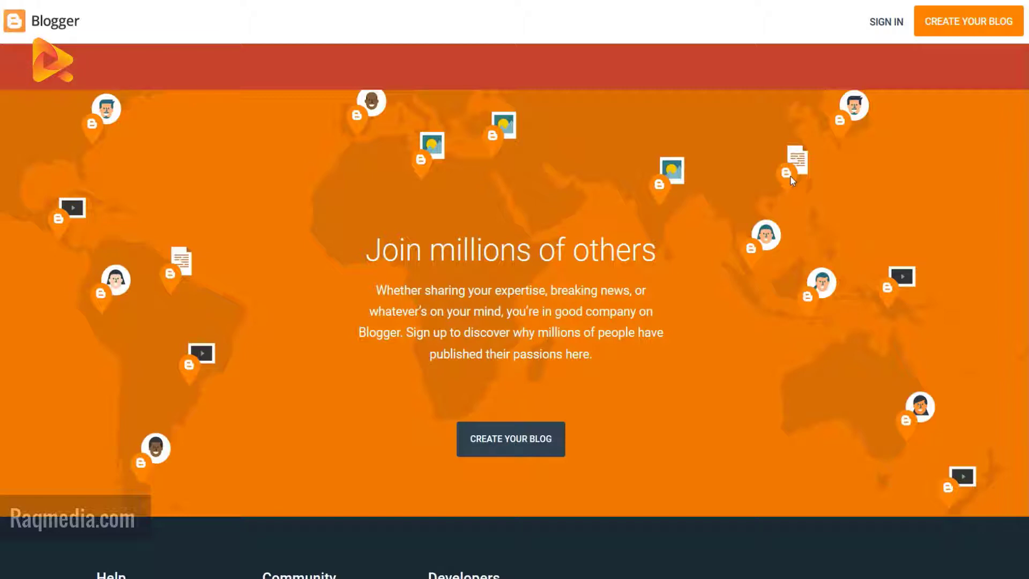
# - Look through the feature sections of the Blogger landing page, from the community section up to the cooking blog banner
pyautogui.scroll(-3, 790, 176)
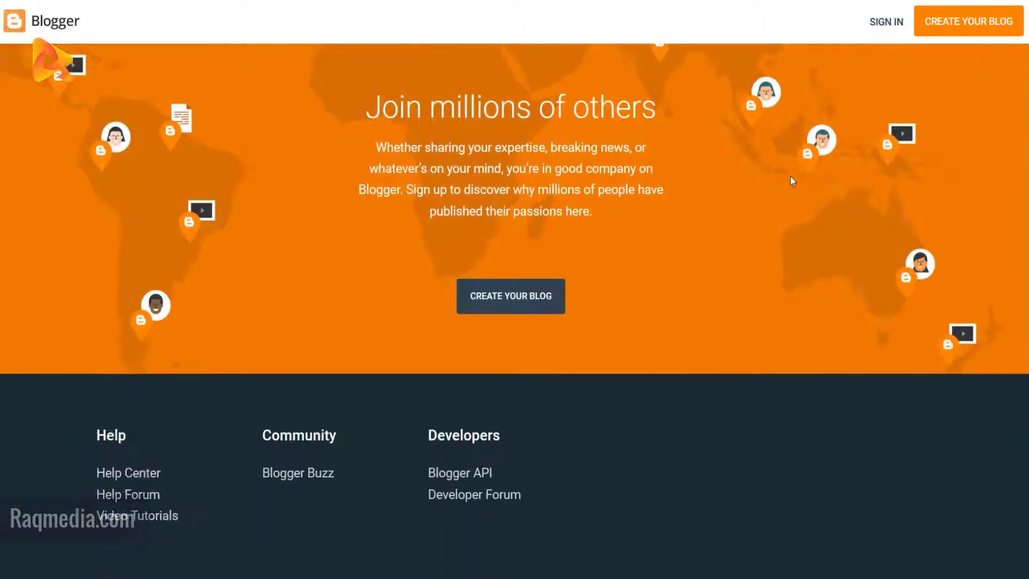
pyautogui.scroll(3, 790, 175)
pyautogui.scroll(10, 791, 176)
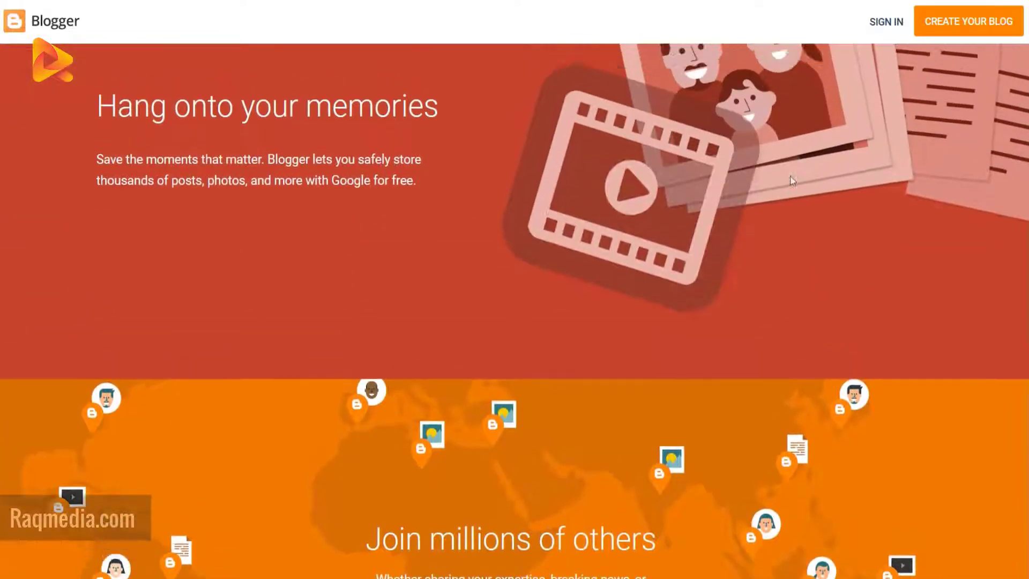
pyautogui.scroll(3, 790, 175)
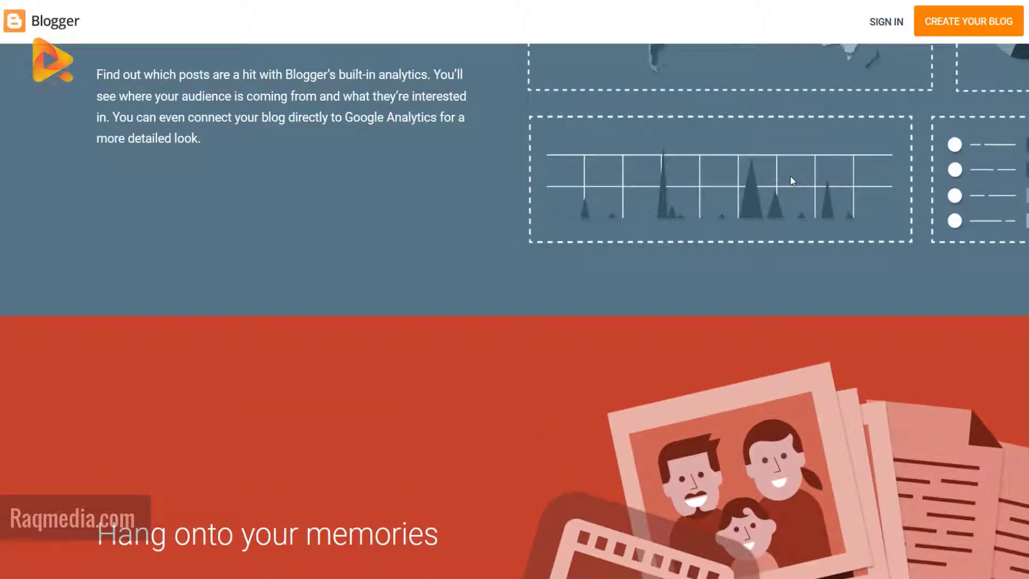
pyautogui.scroll(10, 790, 176)
pyautogui.scroll(15, 793, 181)
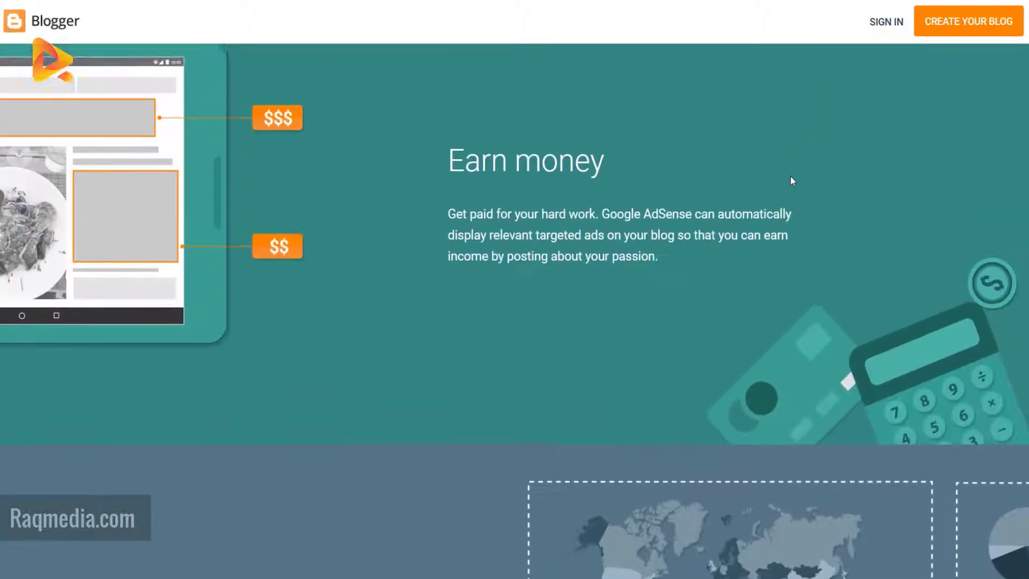
pyautogui.scroll(2, 790, 176)
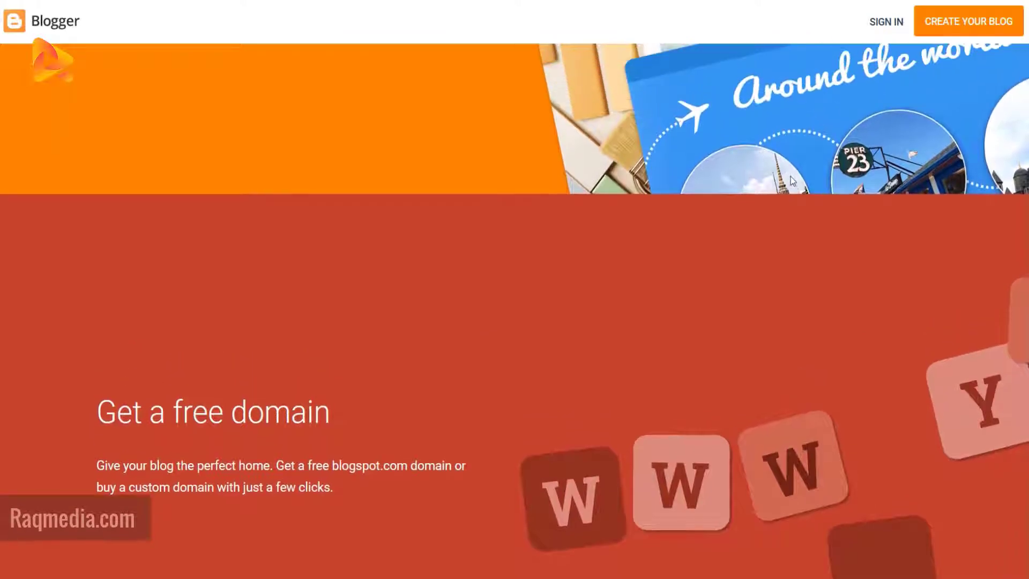
pyautogui.scroll(10, 790, 176)
pyautogui.scroll(7, 790, 176)
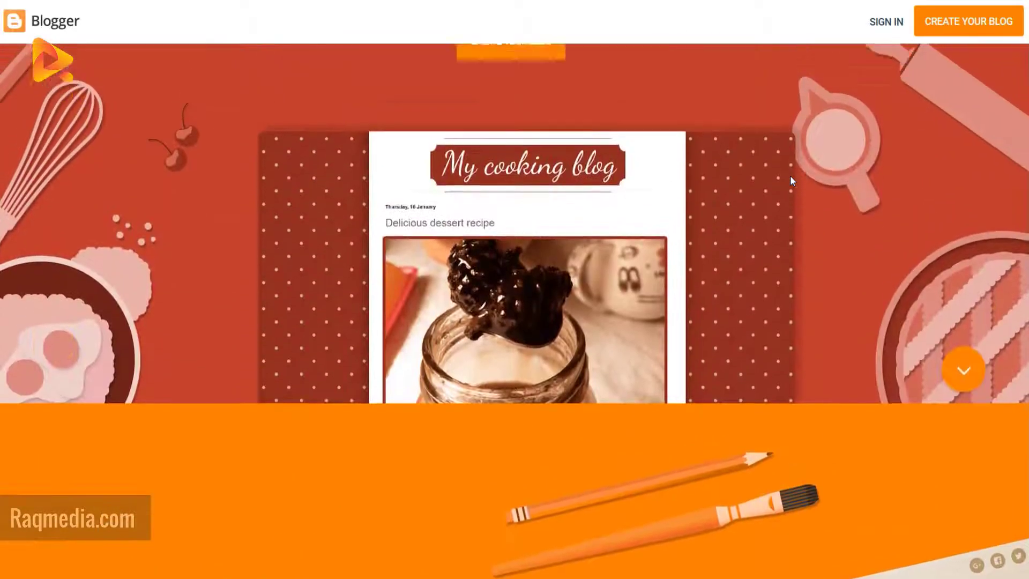
pyautogui.scroll(-6, 792, 181)
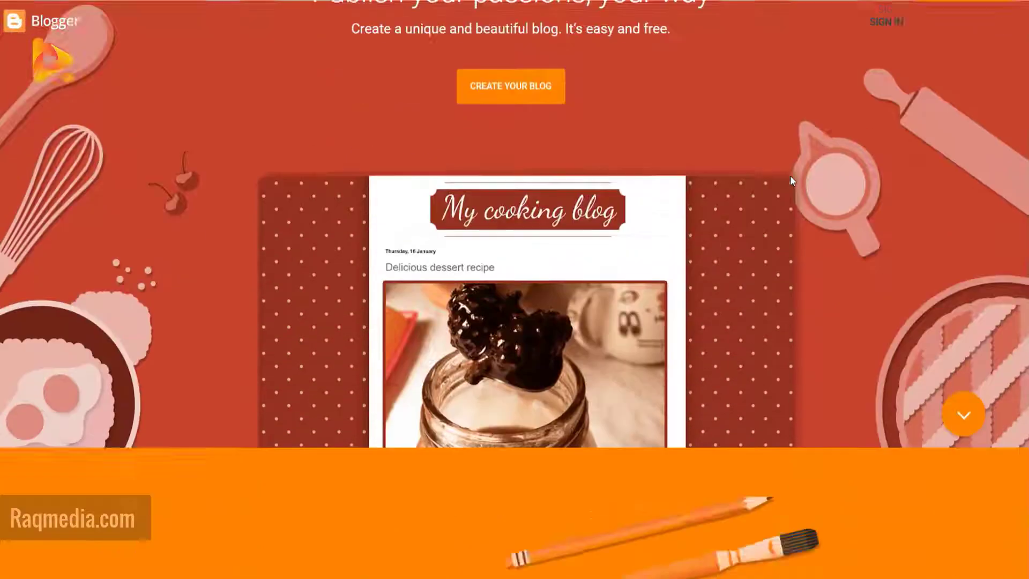
pyautogui.scroll(6, 792, 180)
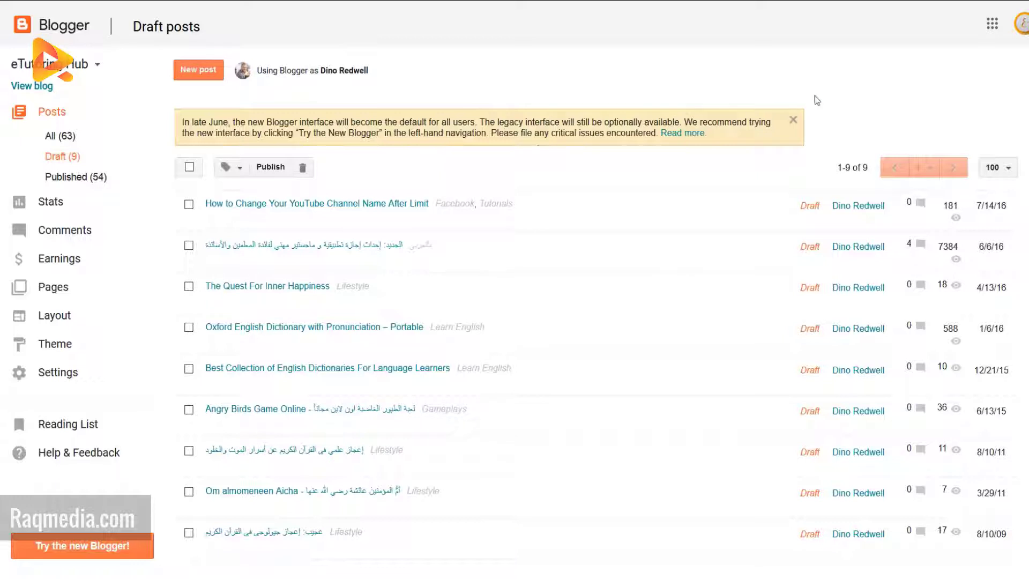
# - Dismiss the notice about the new interface and check the blog's overview stats before returning to the draft posts
pyautogui.click(793, 120)
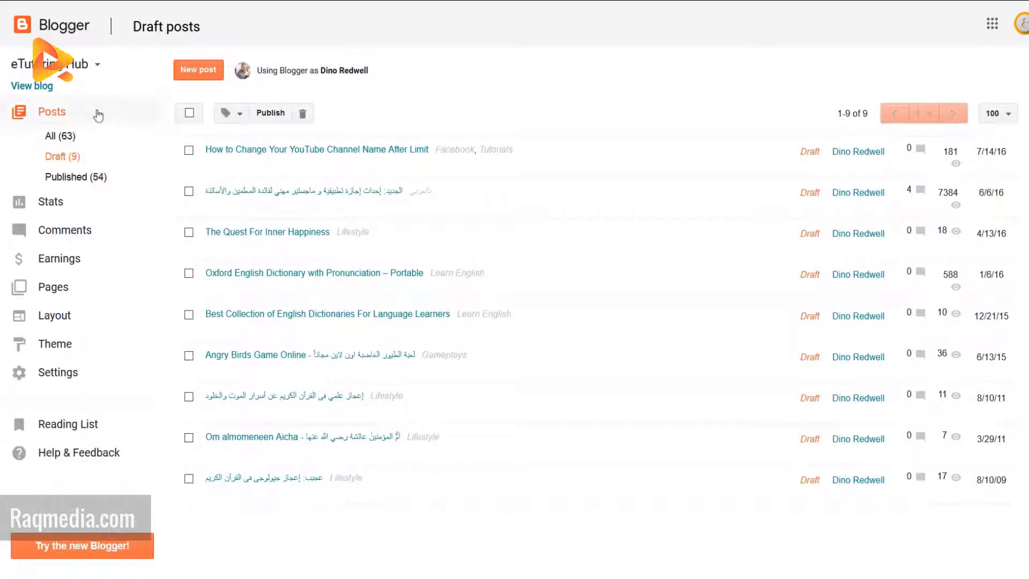
pyautogui.click(24, 203)
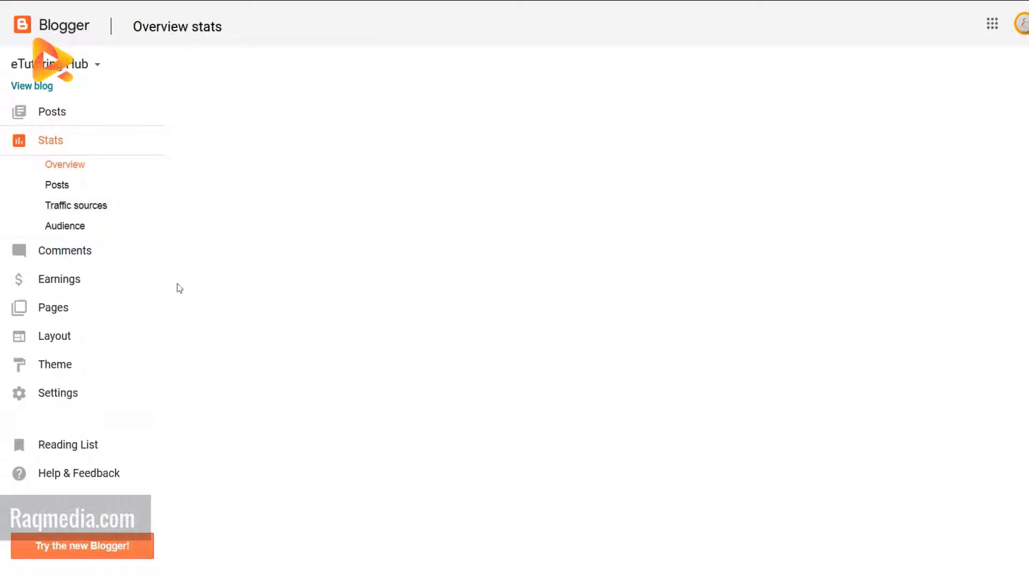
pyautogui.click(115, 175)
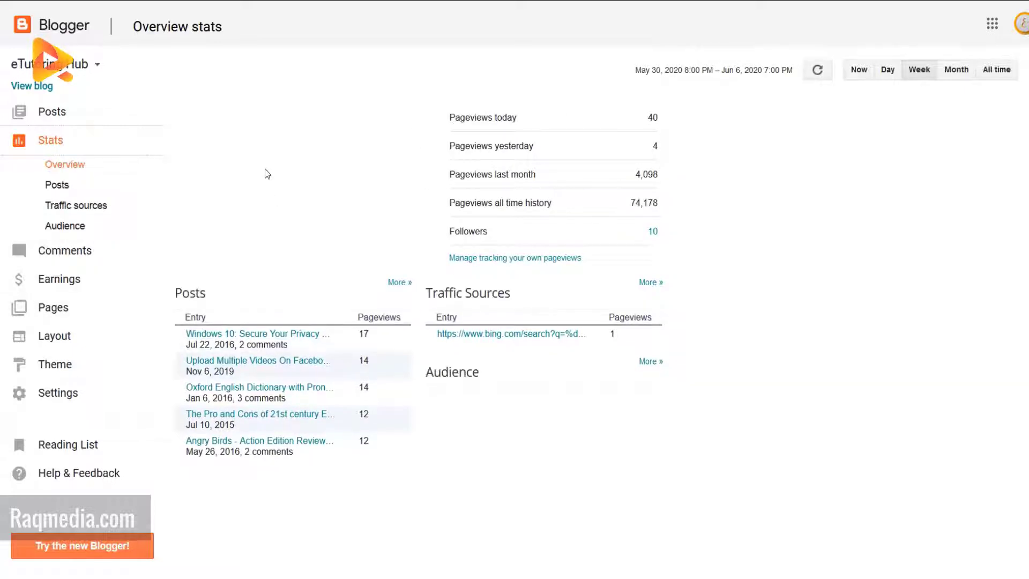
pyautogui.click(60, 116)
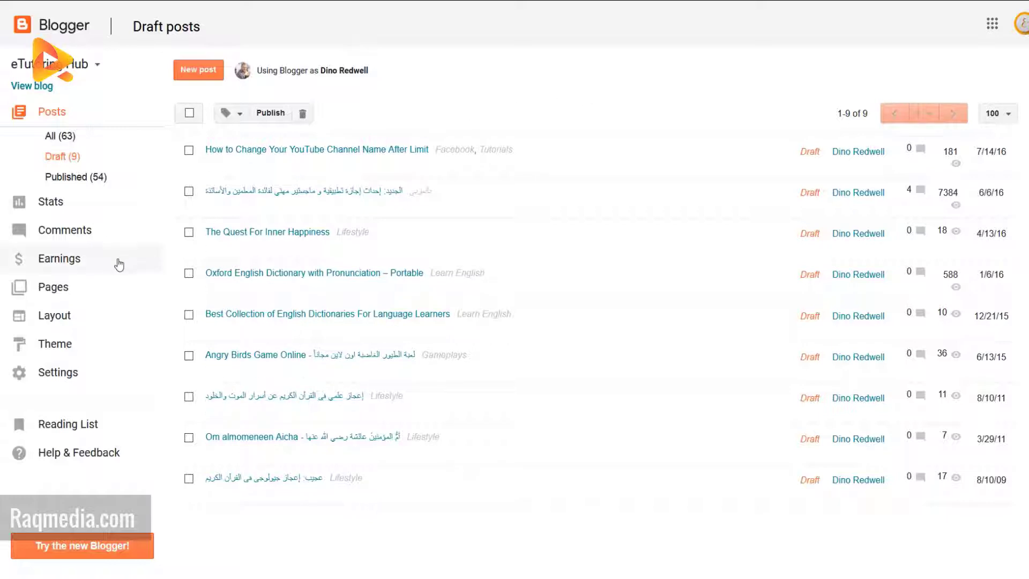
# - Review the blog's published comments, earnings and full page list, including the view counts of the pages
pyautogui.click(115, 236)
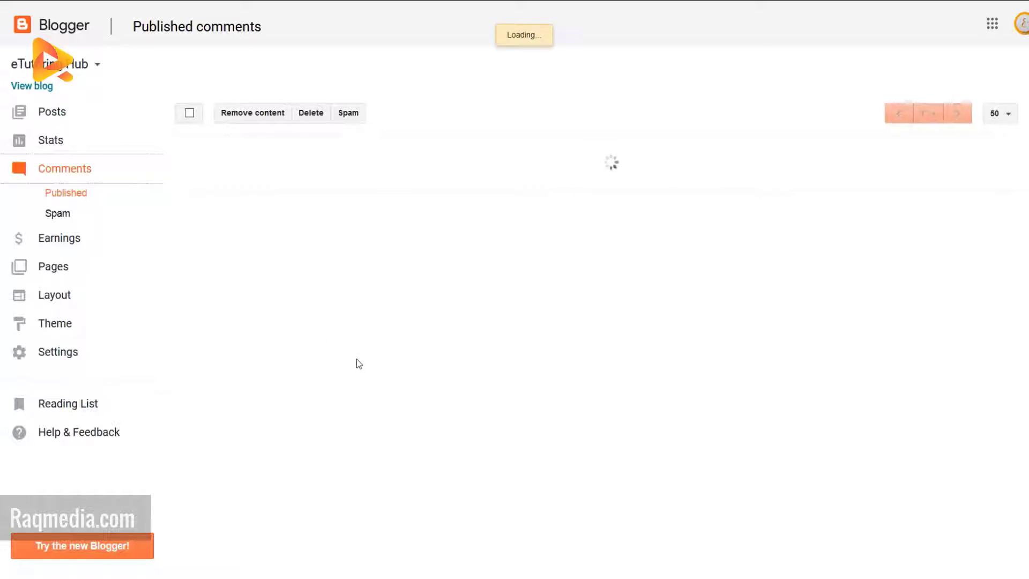
pyautogui.click(89, 239)
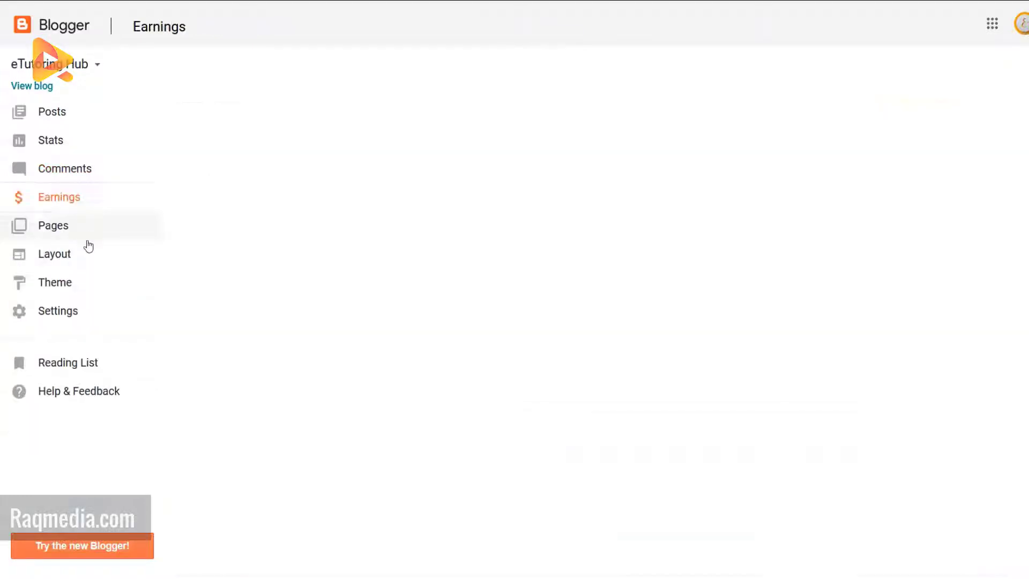
pyautogui.click(60, 230)
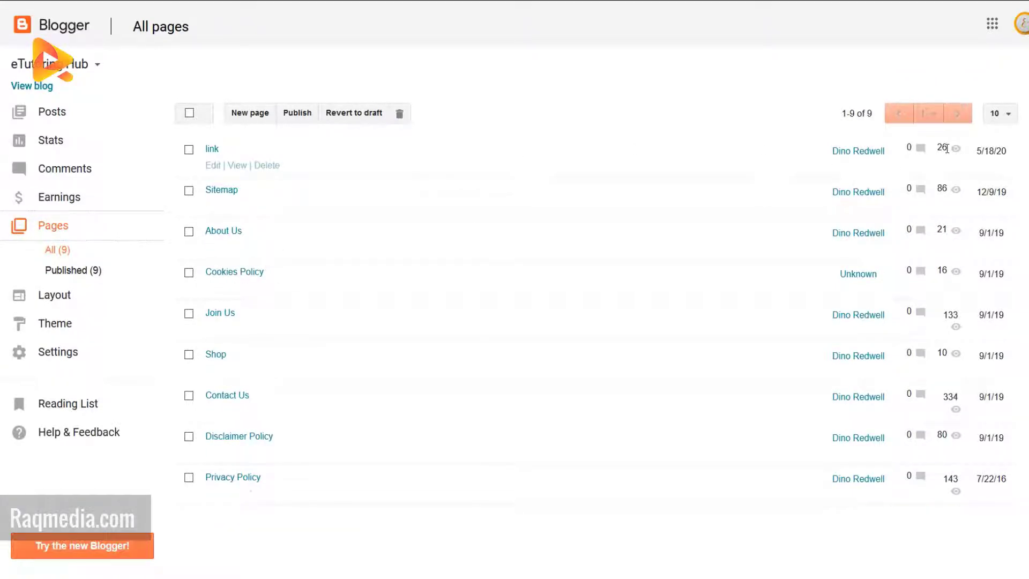
pyautogui.moveTo(947, 149); pyautogui.dragTo(935, 364)
pyautogui.click(707, 97)
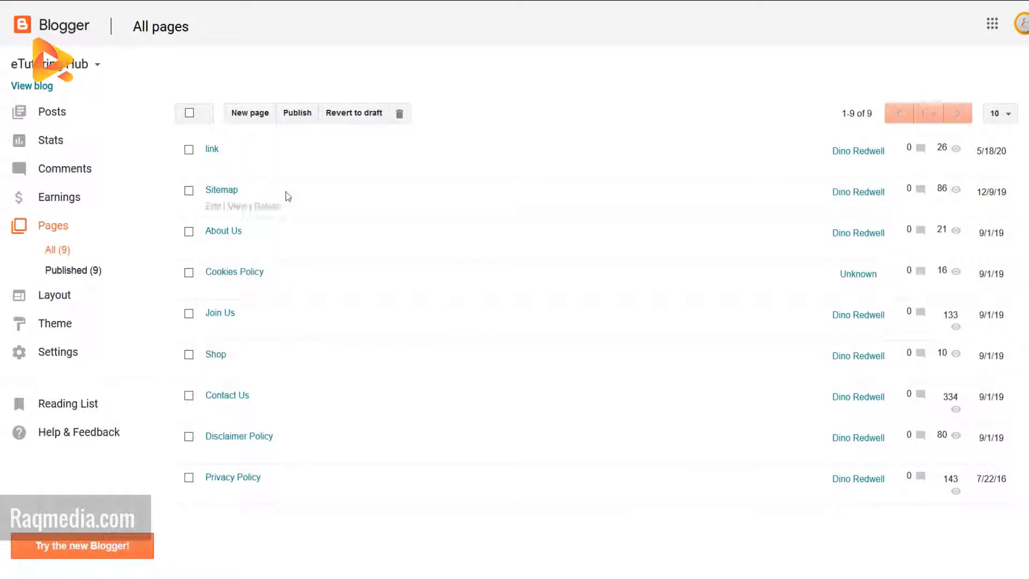
# - Check the blog's gadget layout and browse the gallery of base themes from Contempo to Dynamic Views
pyautogui.click(95, 305)
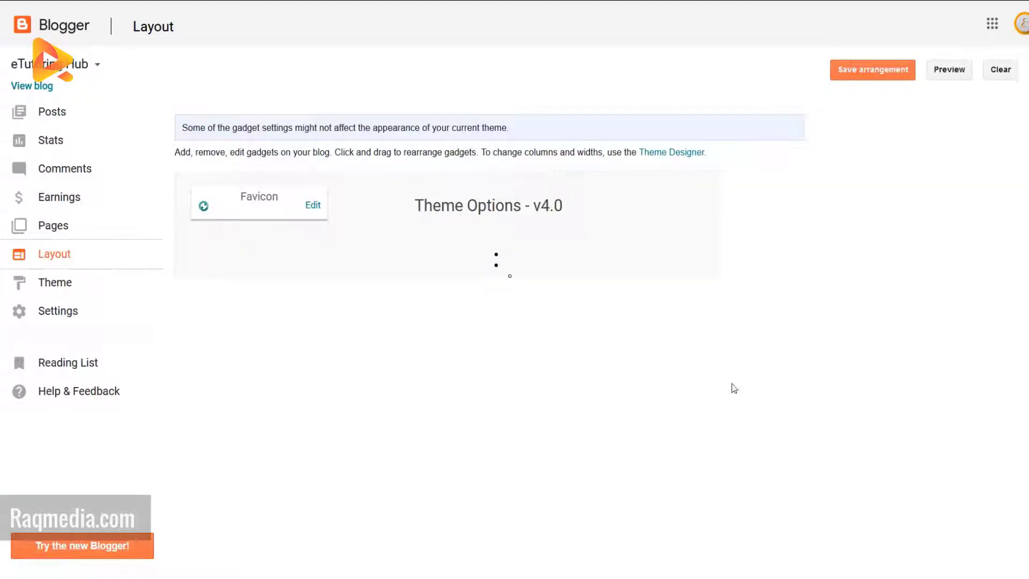
pyautogui.click(97, 285)
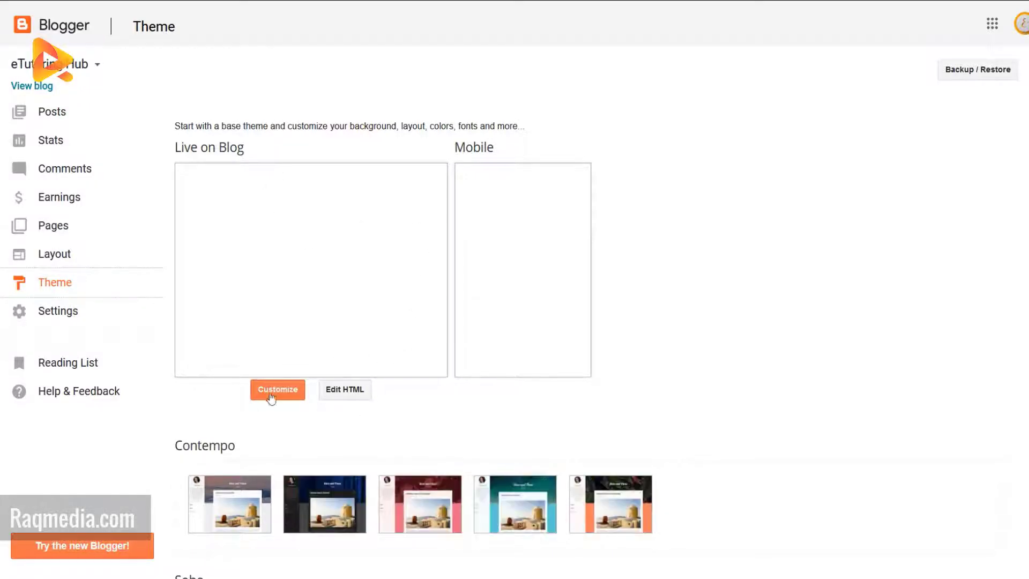
pyautogui.scroll(-3, 706, 397)
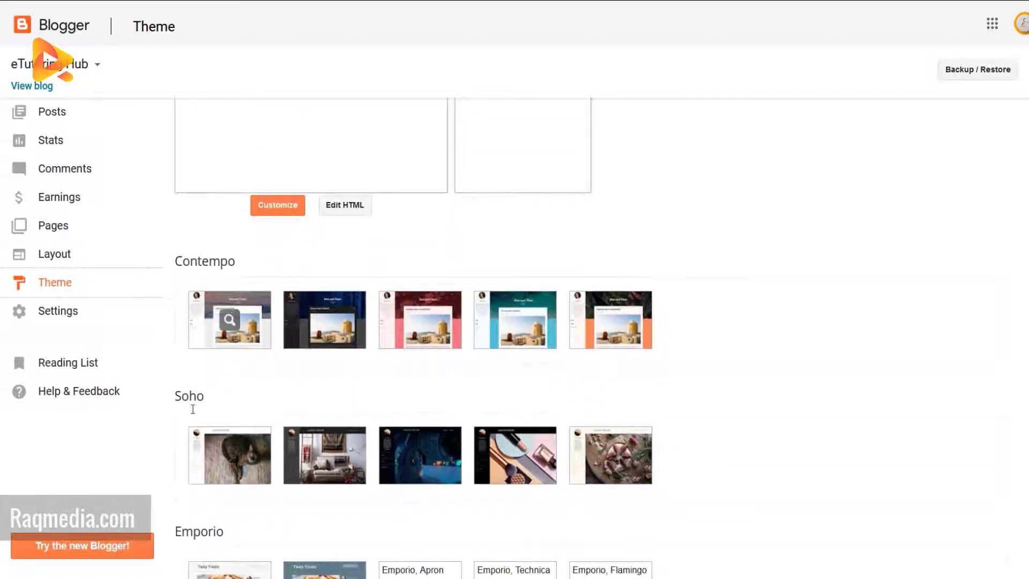
pyautogui.scroll(-2, 273, 474)
pyautogui.scroll(-15, 273, 474)
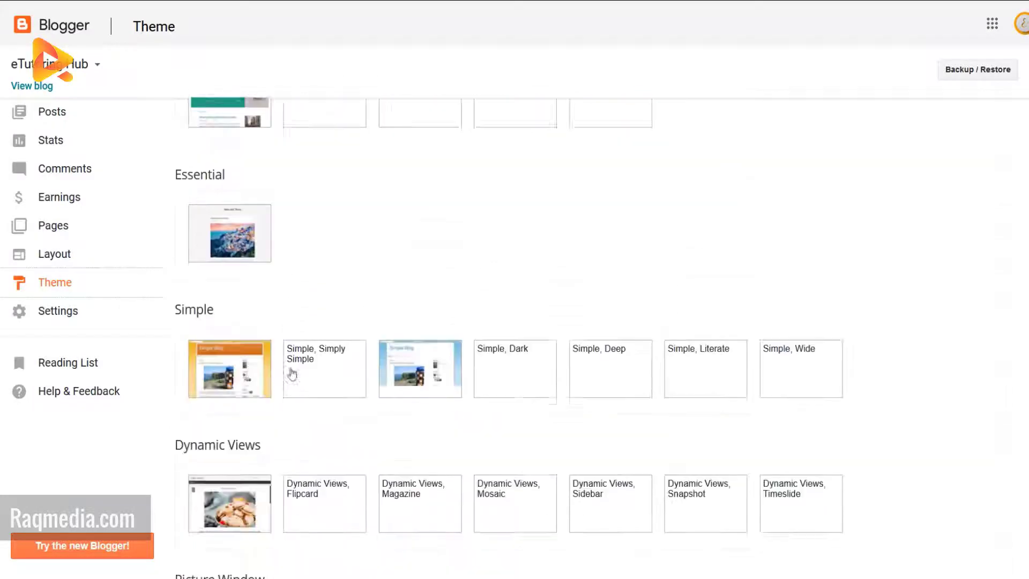
pyautogui.scroll(-3, 289, 375)
pyautogui.scroll(15, 290, 375)
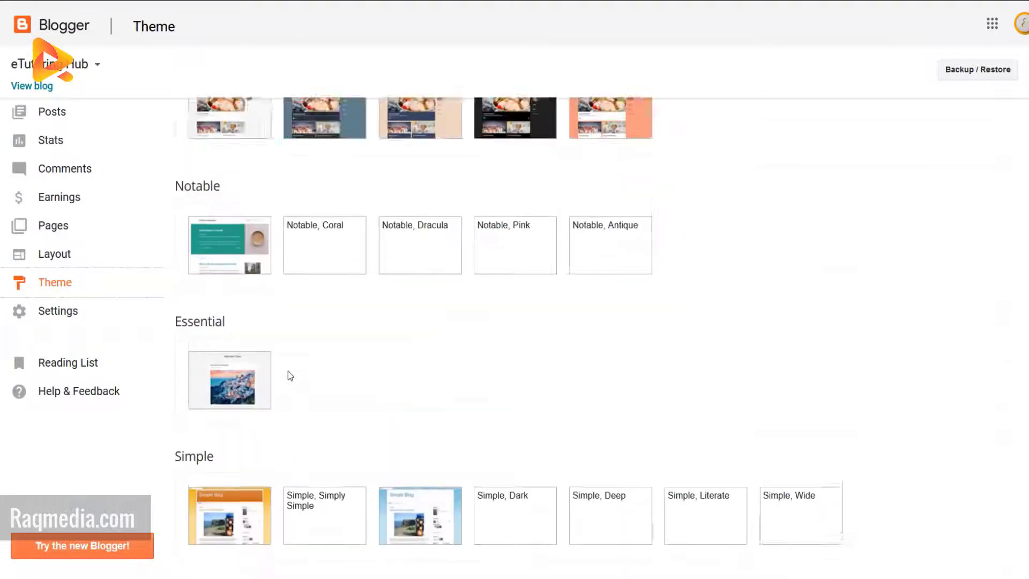
pyautogui.scroll(8, 289, 374)
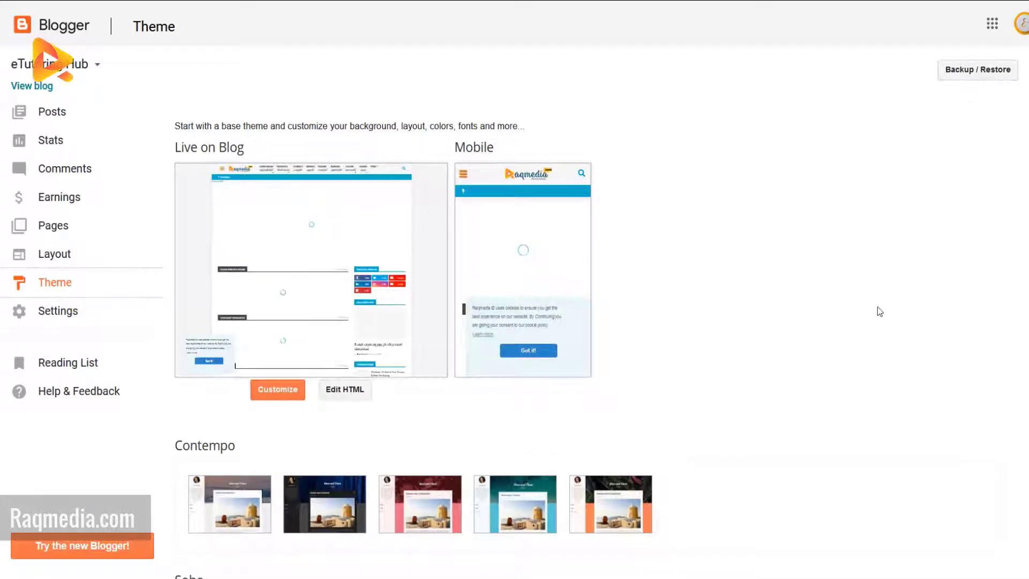
# - Check the blog's settings and switch the dashboard to the new Blogger interface
pyautogui.click(97, 317)
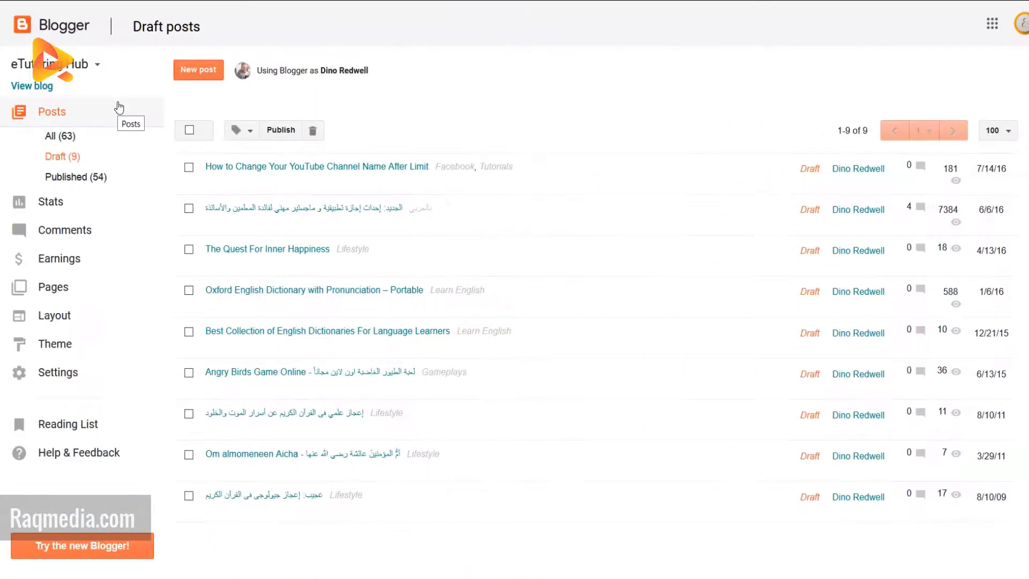
pyautogui.click(97, 545)
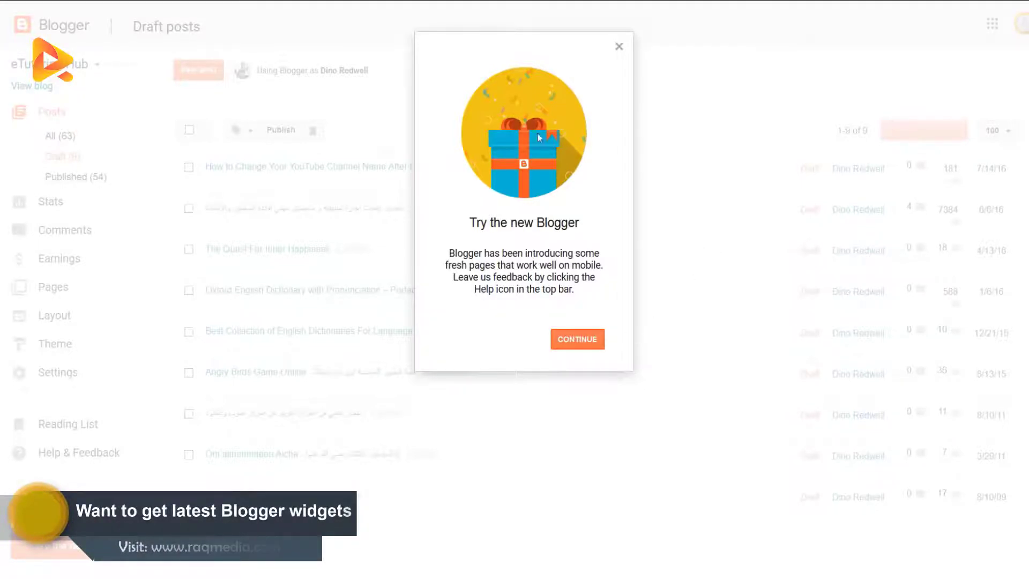
pyautogui.click(584, 347)
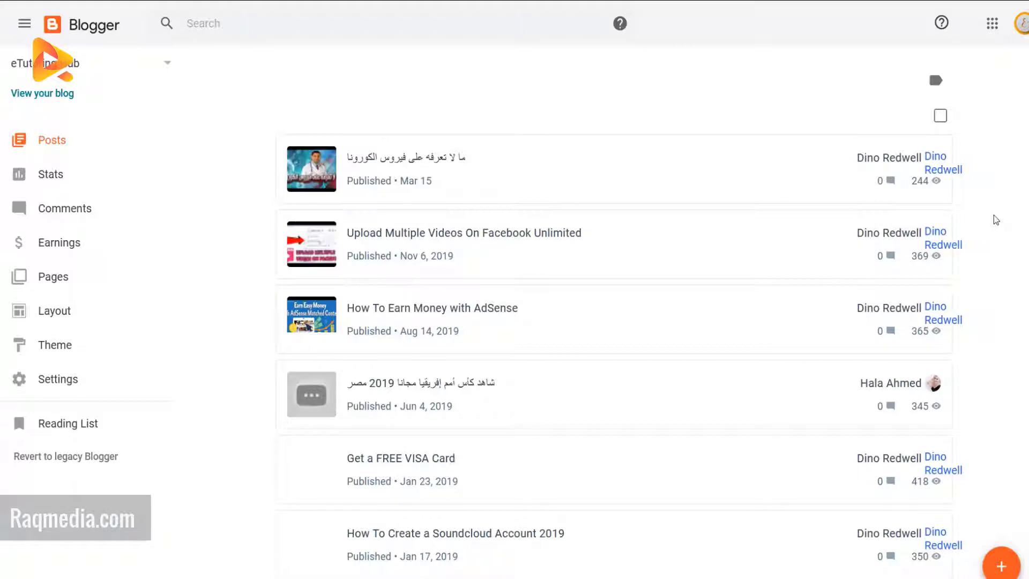
# - Examine the posts list in the new interface, including the labels, status, thumbnails and per-post actions of older entries
pyautogui.moveTo(644, 142)
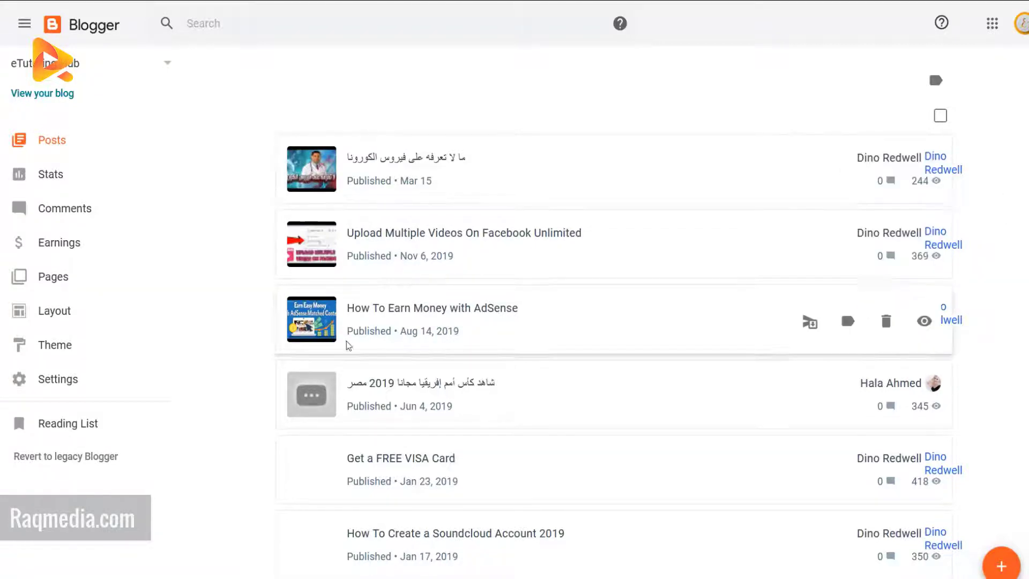
pyautogui.scroll(-7, 345, 432)
pyautogui.scroll(-7, 345, 412)
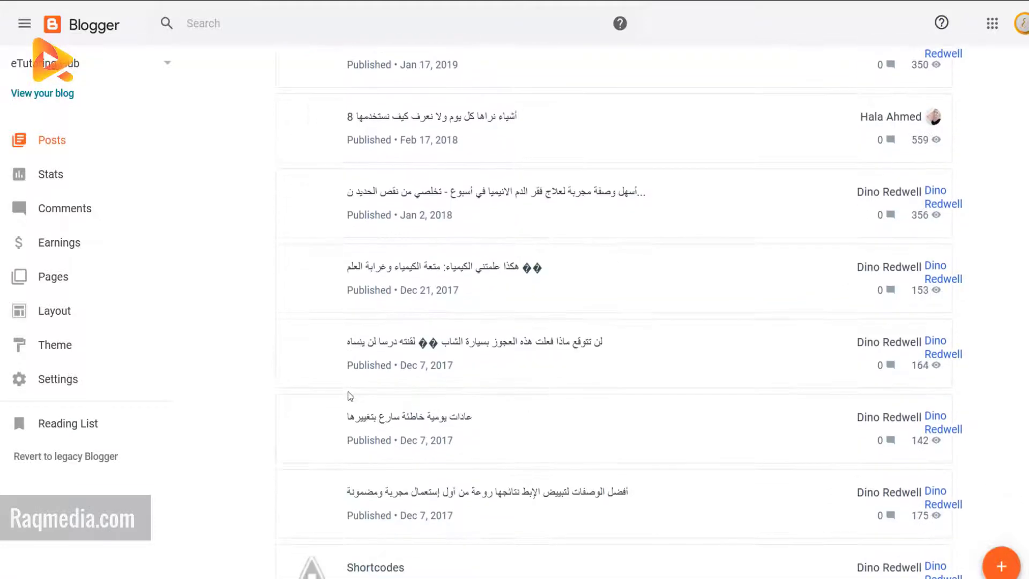
pyautogui.scroll(-2, 349, 395)
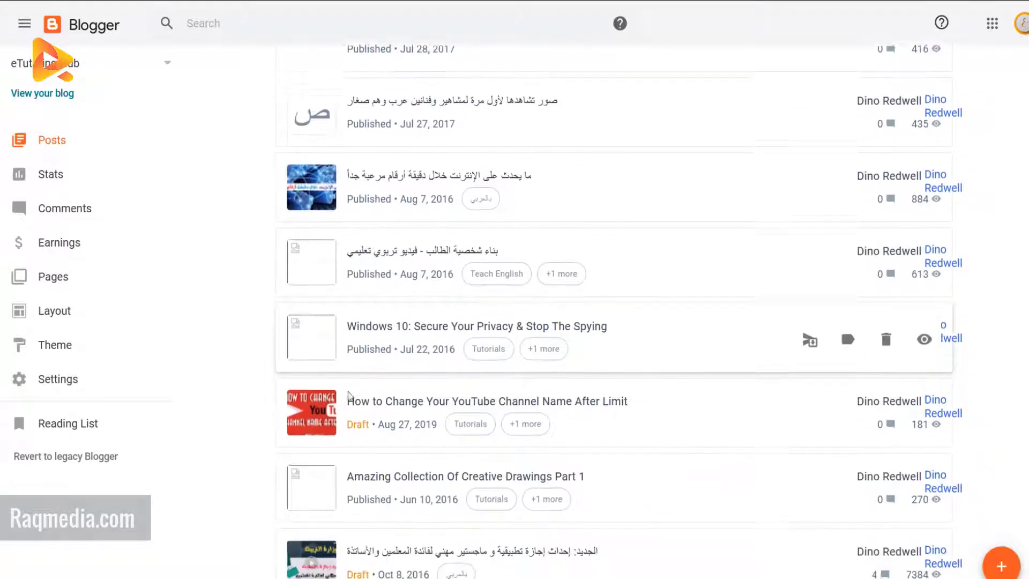
pyautogui.scroll(4, 349, 396)
pyautogui.scroll(12, 348, 396)
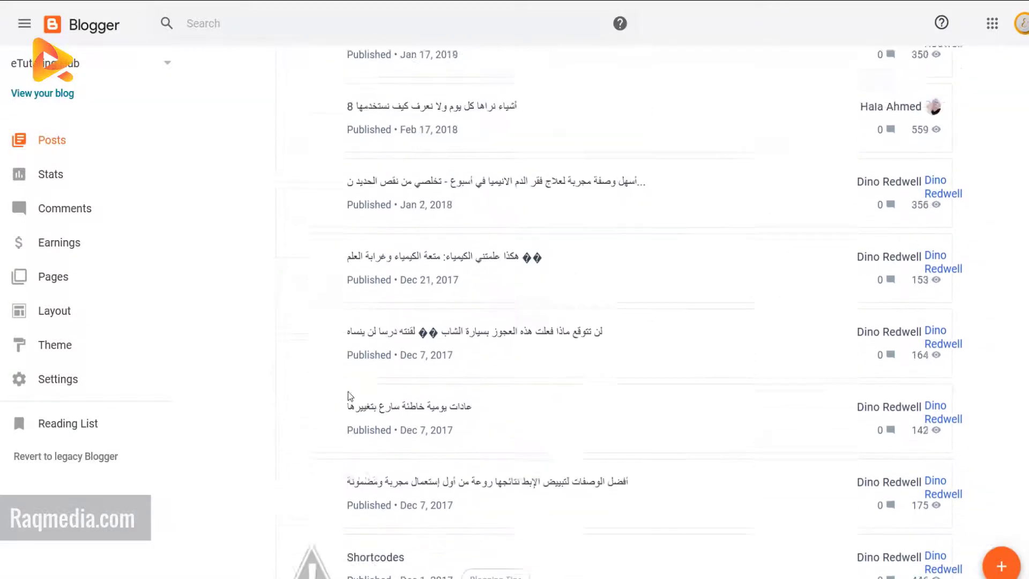
pyautogui.scroll(-3, 522, 379)
pyautogui.scroll(-9, 523, 380)
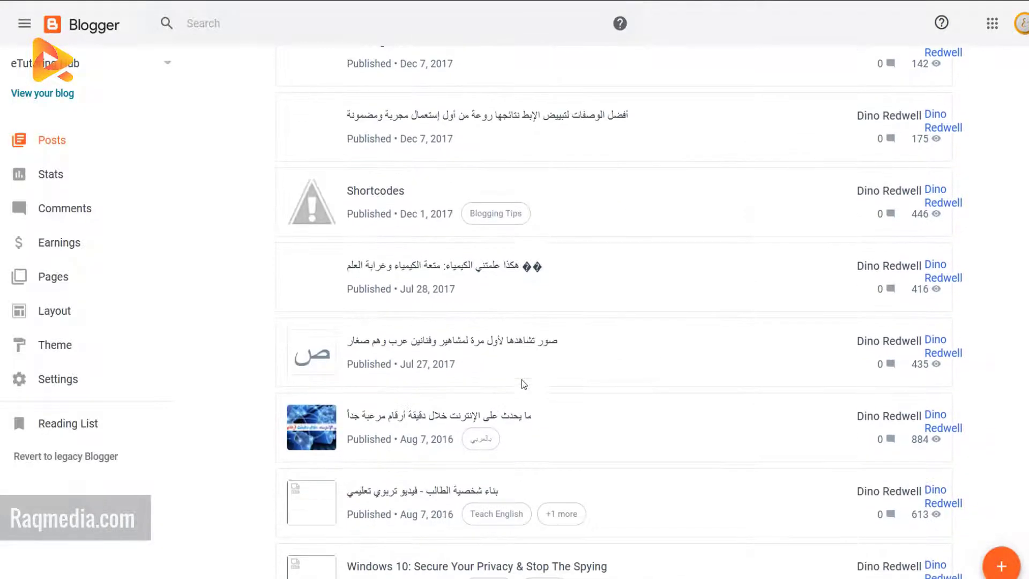
pyautogui.scroll(-1, 514, 211)
pyautogui.scroll(-2, 519, 360)
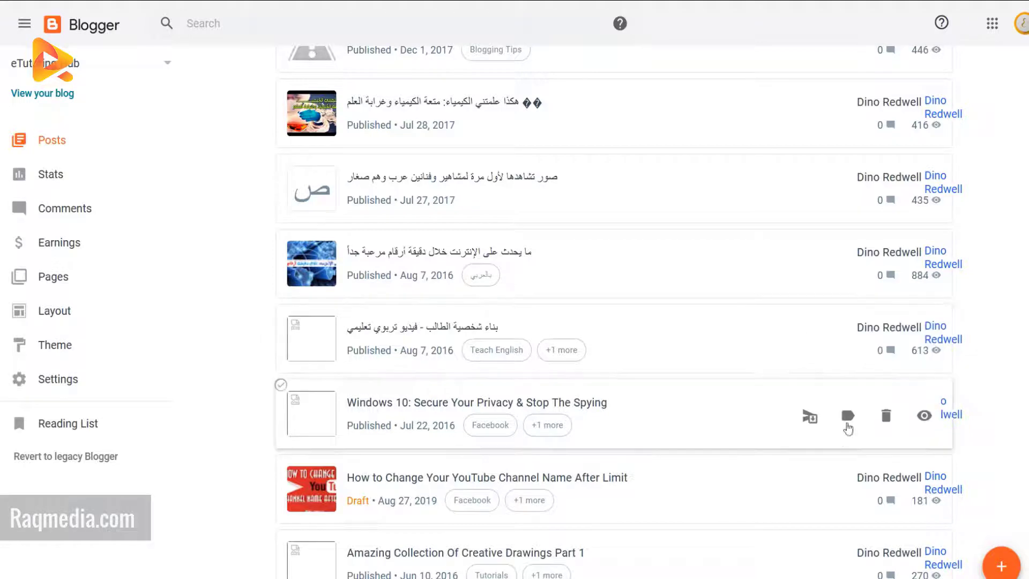
pyautogui.scroll(-5, 839, 434)
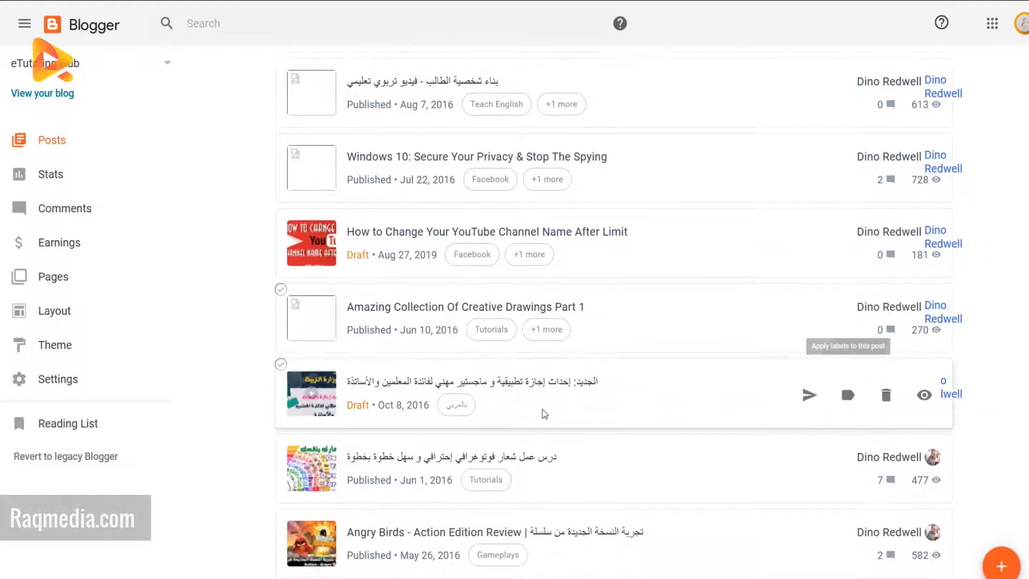
pyautogui.scroll(-8, 1024, 126)
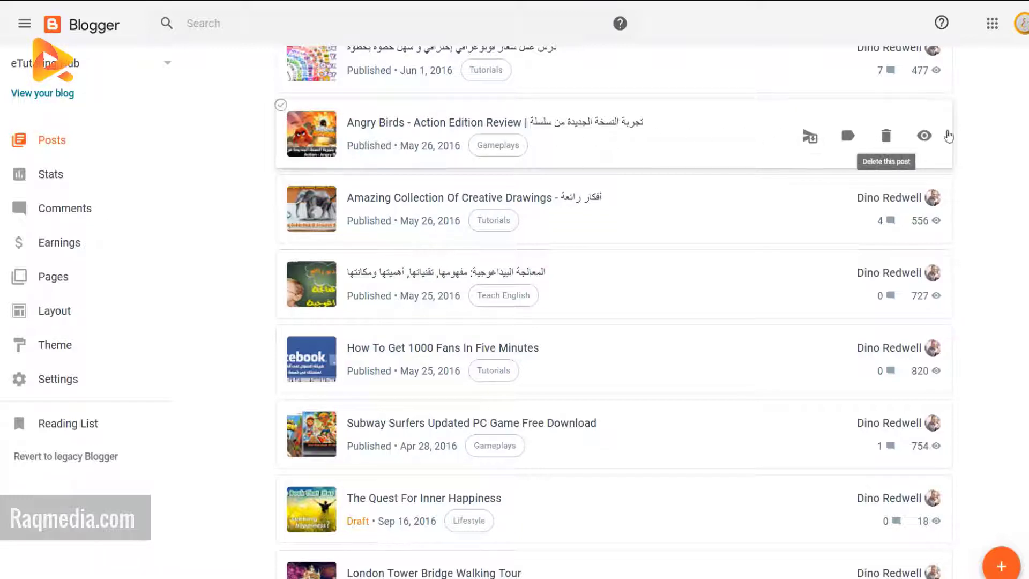
pyautogui.scroll(-2, 989, 193)
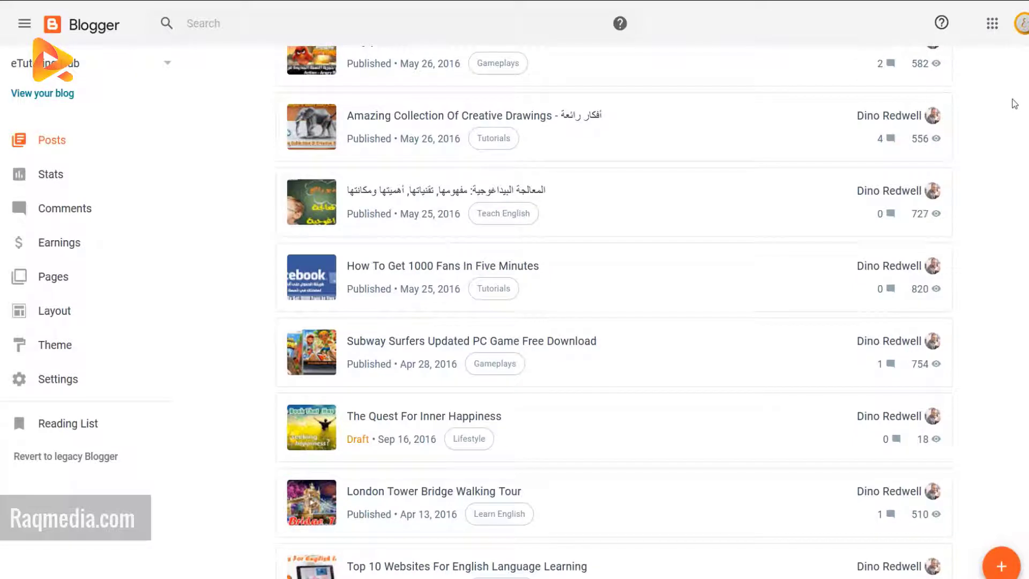
pyautogui.scroll(2, 988, 165)
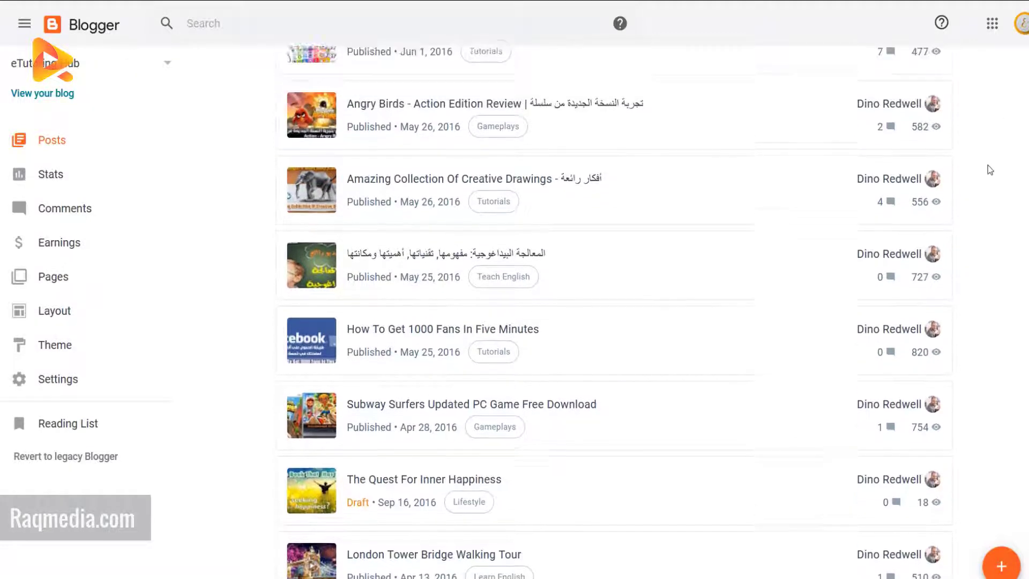
# - Look through the oldest entries of the posts list, back to those from December 2015
pyautogui.scroll(-15, 989, 169)
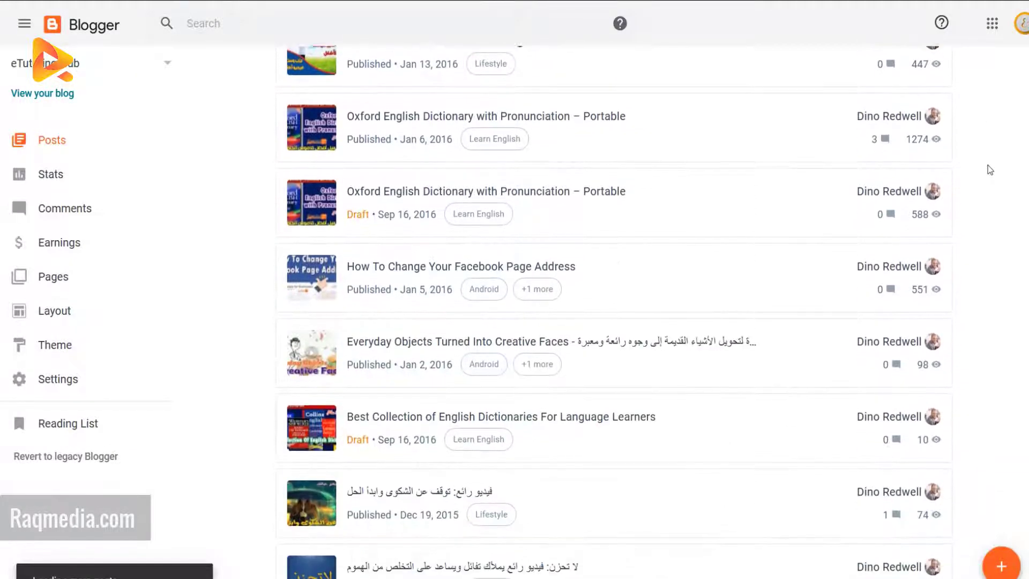
pyautogui.scroll(-6, 989, 165)
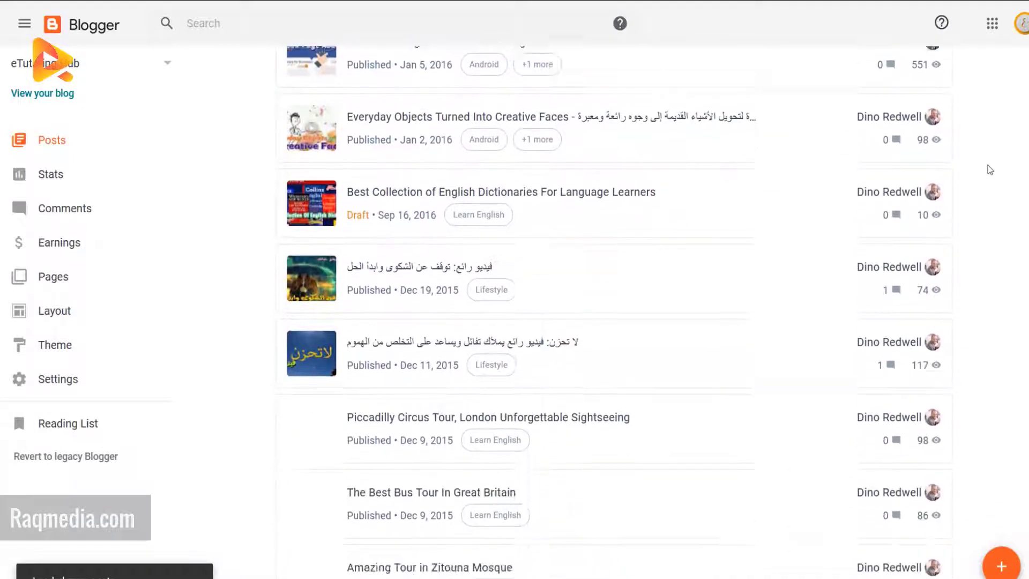
pyautogui.scroll(-4, 995, 176)
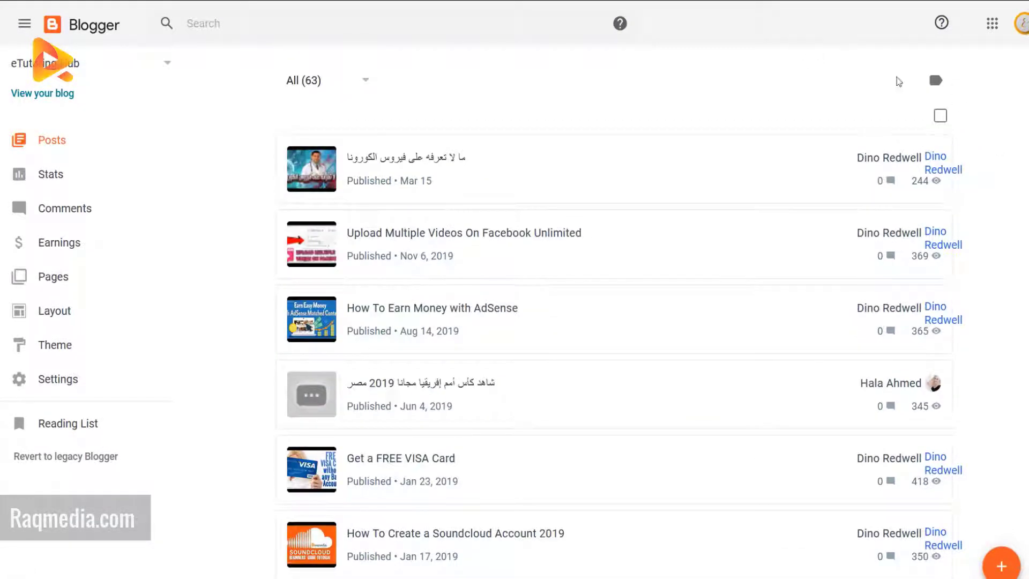
# - Try selecting and deselecting all posts at once, as well as each of the two newest posts individually
pyautogui.click(942, 116)
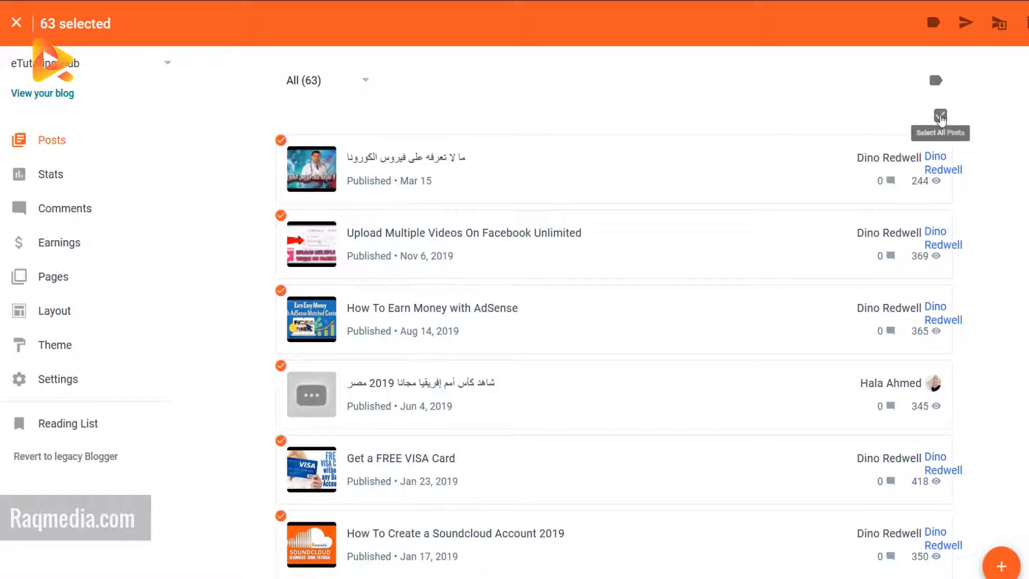
pyautogui.click(941, 117)
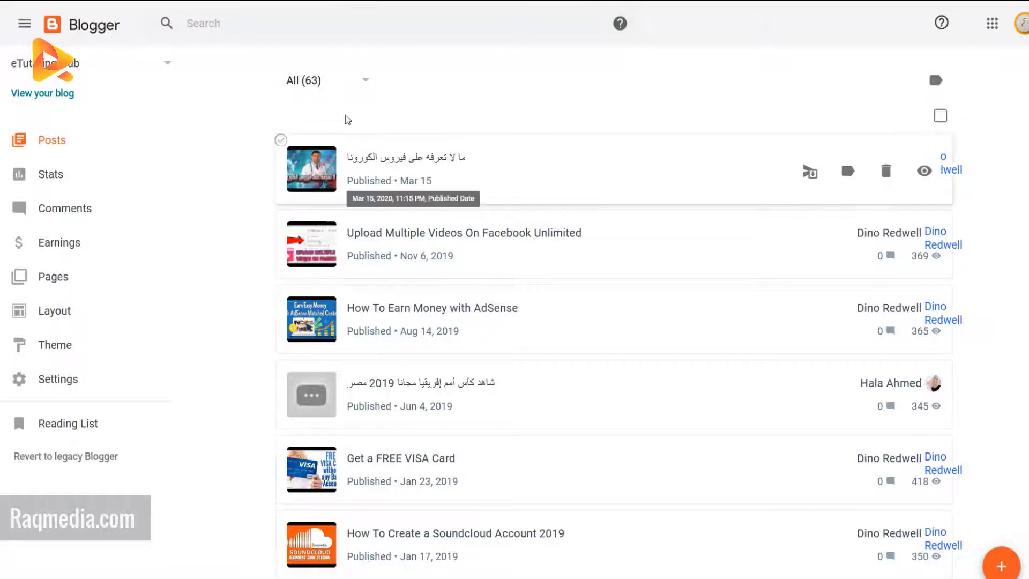
pyautogui.click(281, 141)
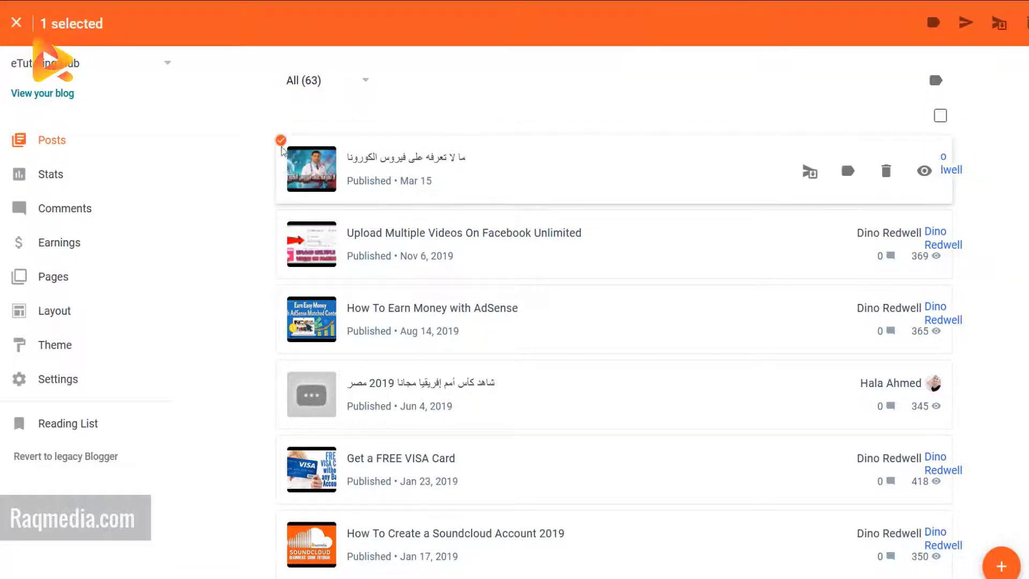
pyautogui.click(280, 141)
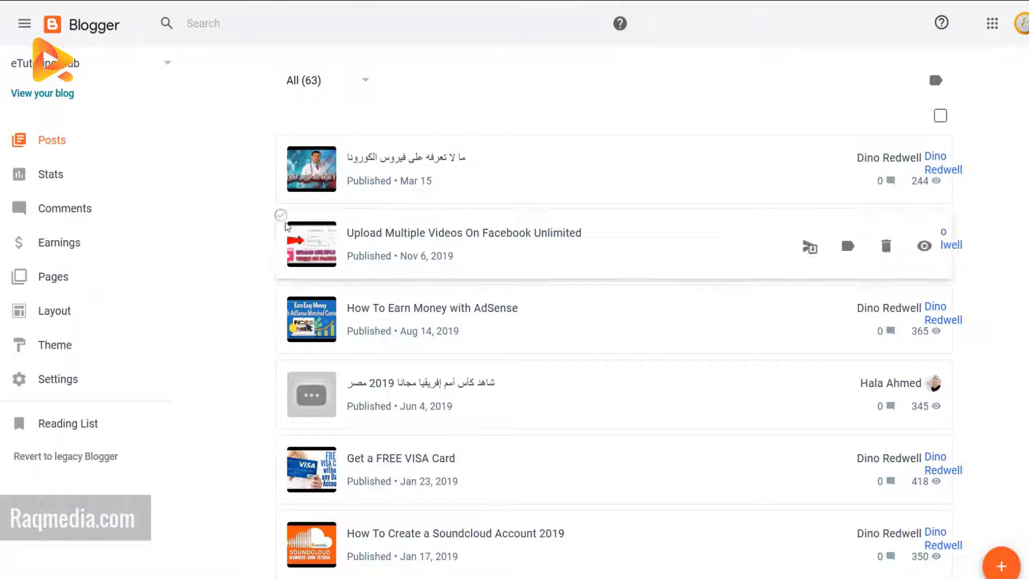
pyautogui.click(280, 217)
pyautogui.click(282, 217)
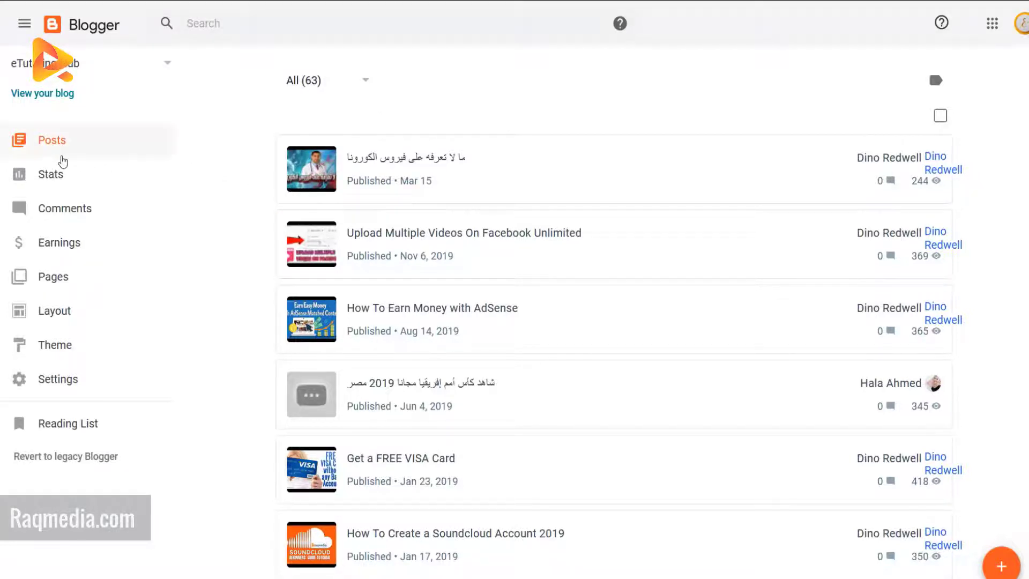
# - Open the blog's statistics and set their time period to All time
pyautogui.click(35, 188)
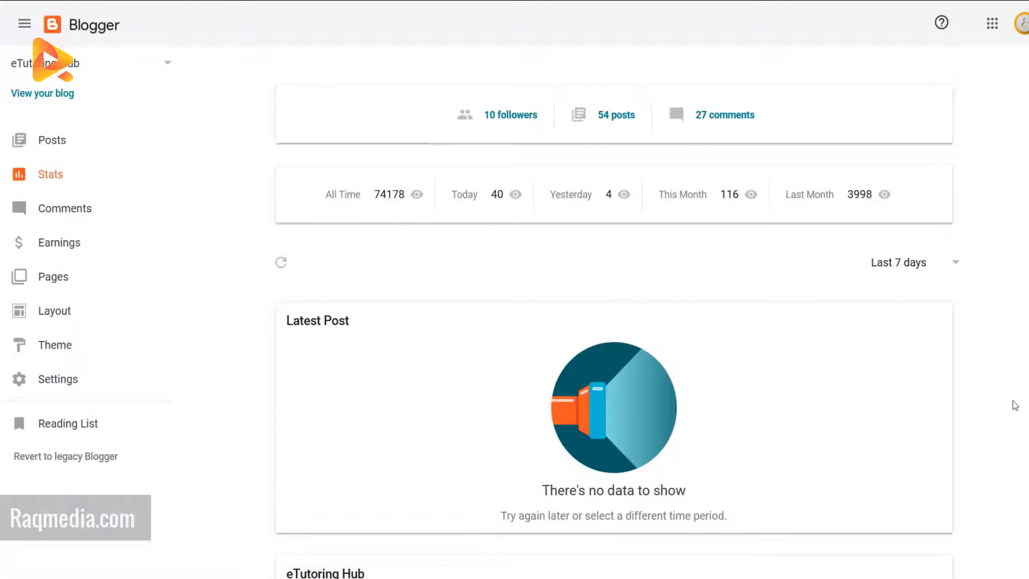
pyautogui.scroll(-2, 1002, 348)
pyautogui.click(936, 180)
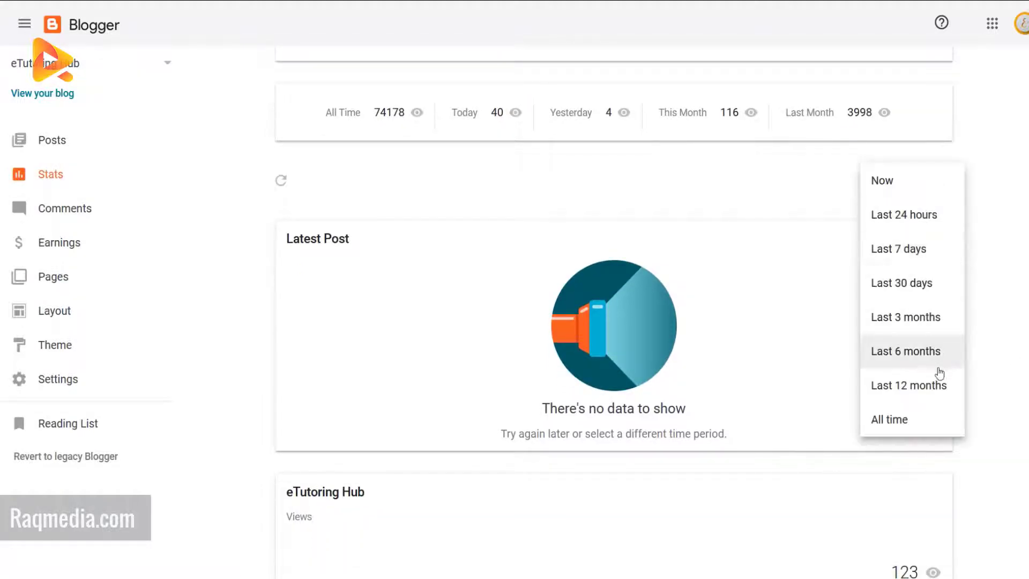
pyautogui.click(911, 419)
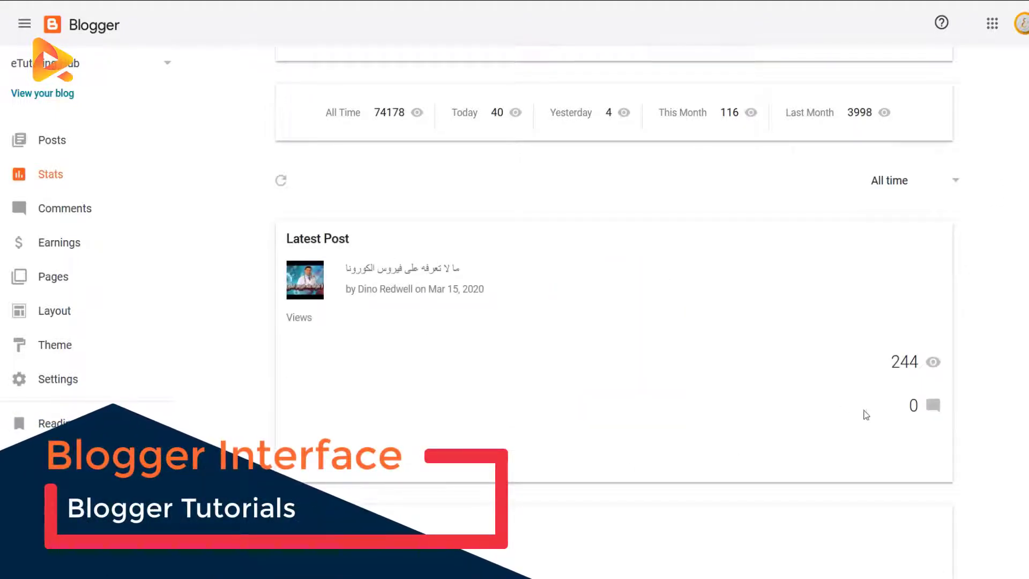
# - Examine the all-time view charts and totals for the latest post and for the whole eTutoring Hub blog
pyautogui.scroll(-8, 865, 413)
pyautogui.scroll(8, 865, 402)
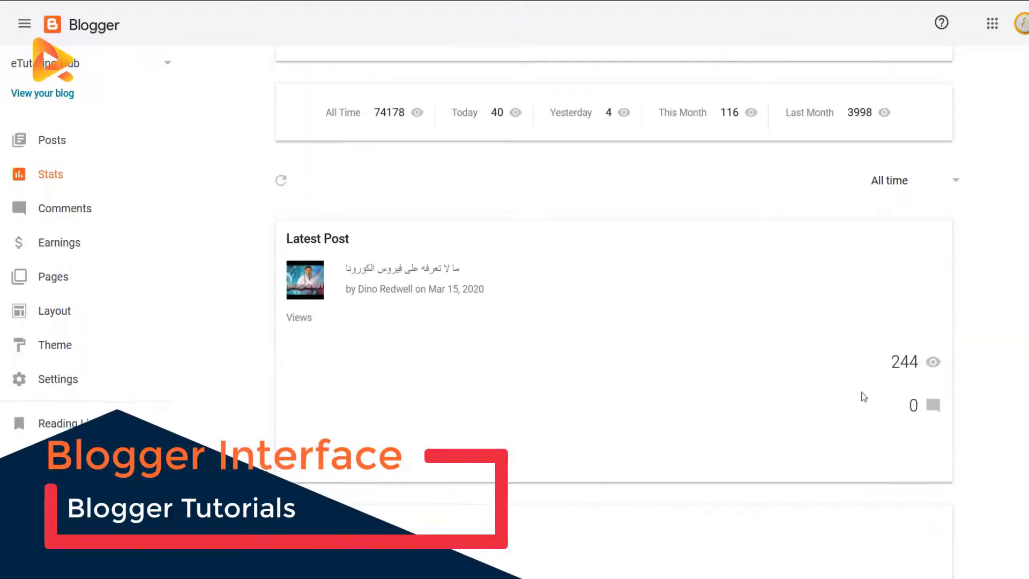
pyautogui.scroll(2, 324, 258)
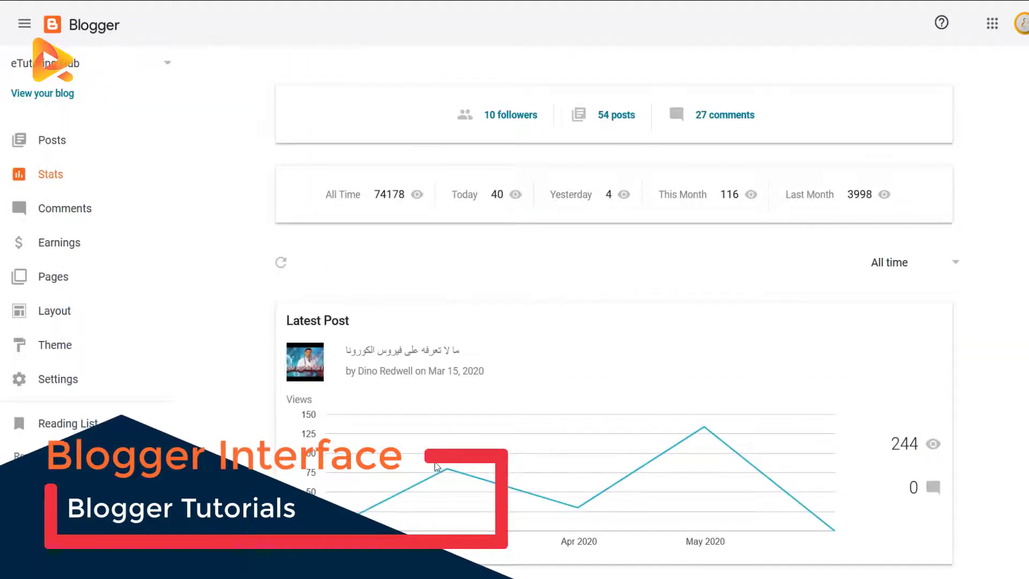
pyautogui.moveTo(590, 507)
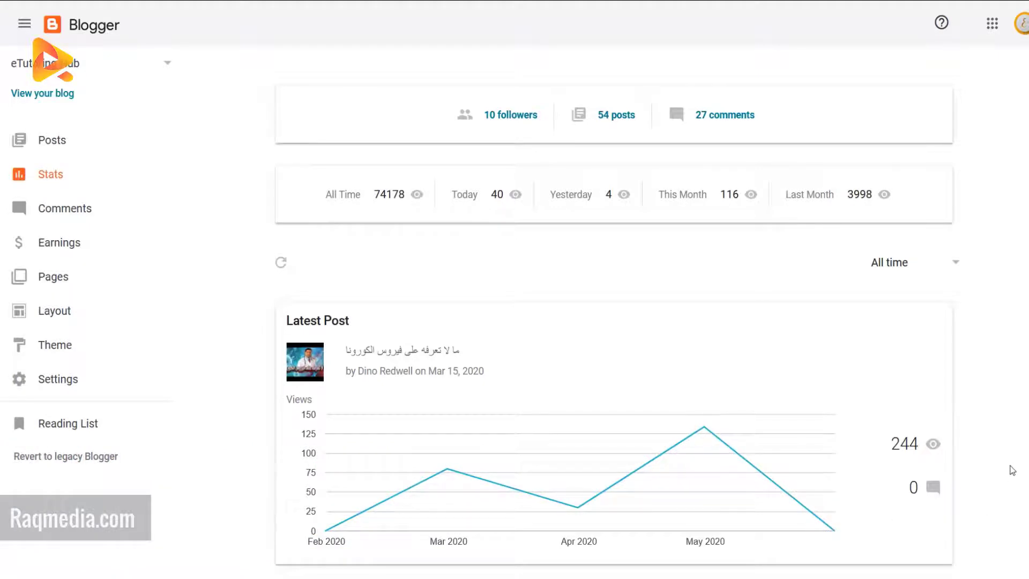
pyautogui.scroll(-6, 1002, 469)
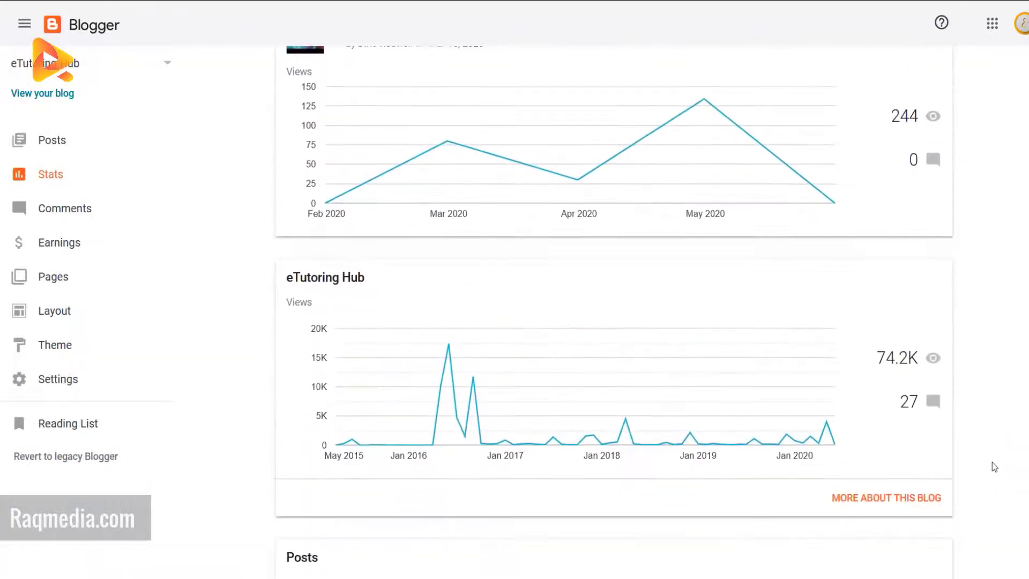
pyautogui.scroll(-3, 992, 462)
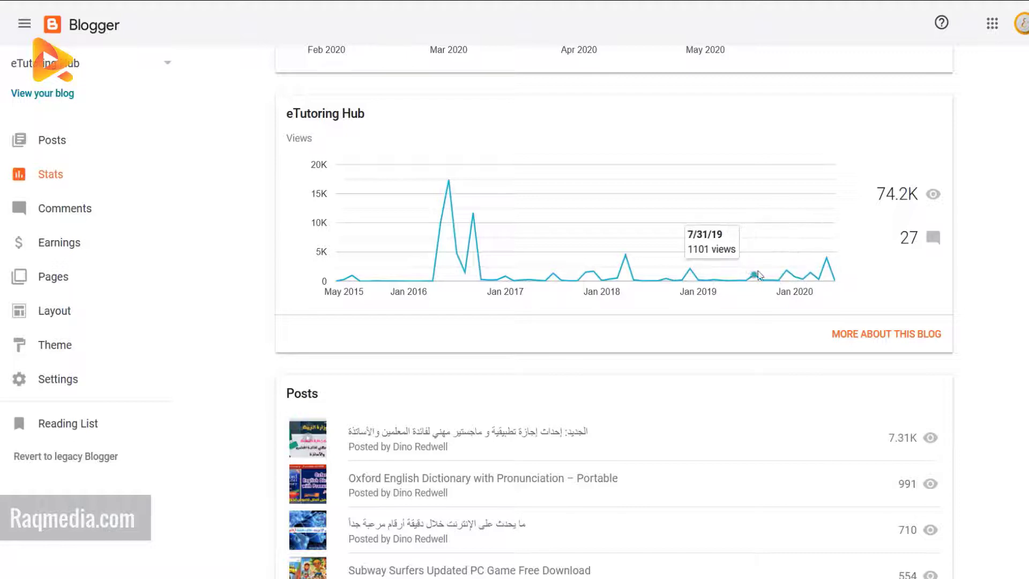
pyautogui.doubleClick(915, 200)
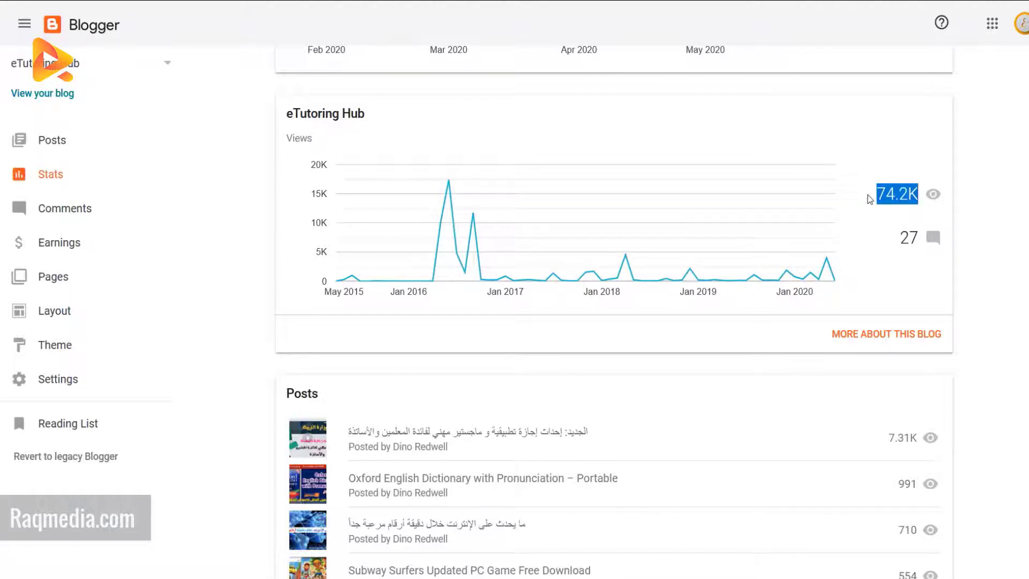
pyautogui.click(970, 224)
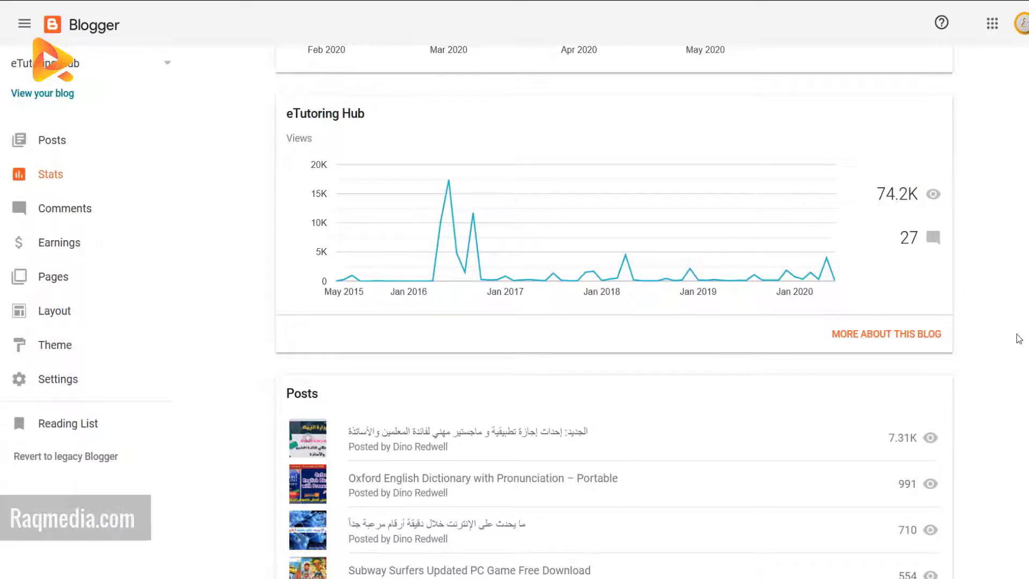
# - Review the view counts in the Posts and Pages rankings of the statistics
pyautogui.scroll(-5, 1019, 339)
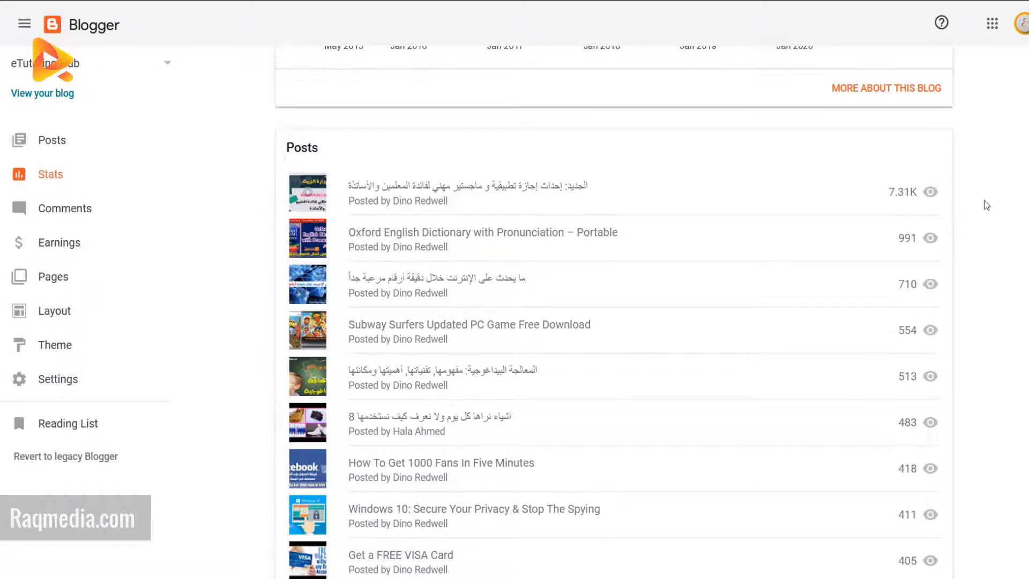
pyautogui.scroll(-8, 333, 279)
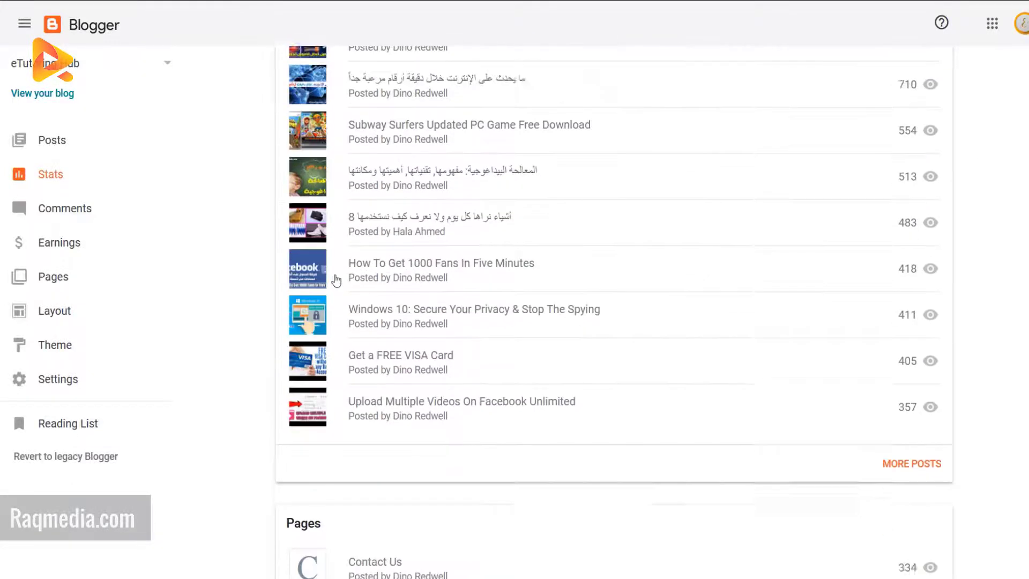
pyautogui.scroll(-3, 335, 281)
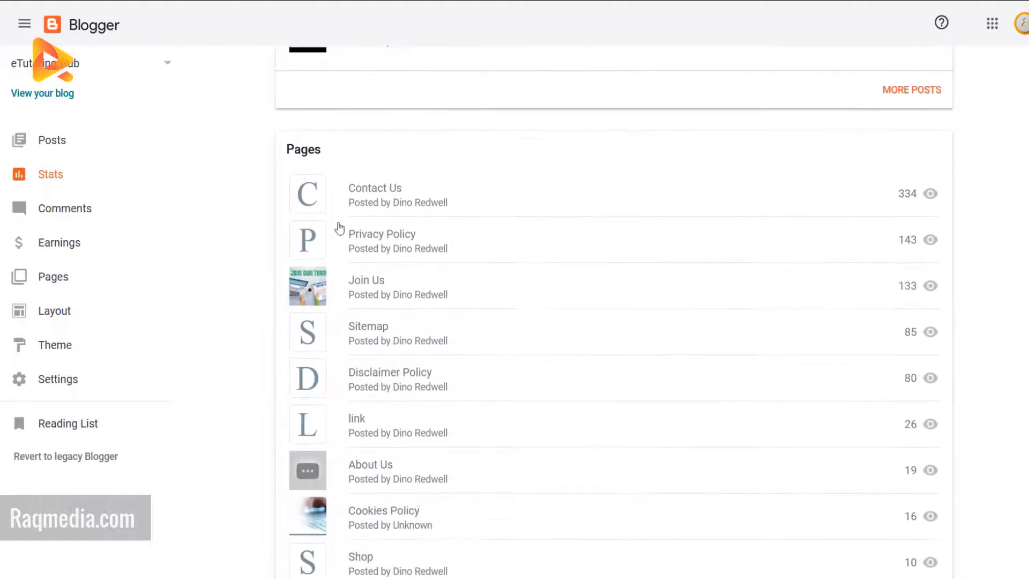
pyautogui.scroll(-1, 283, 281)
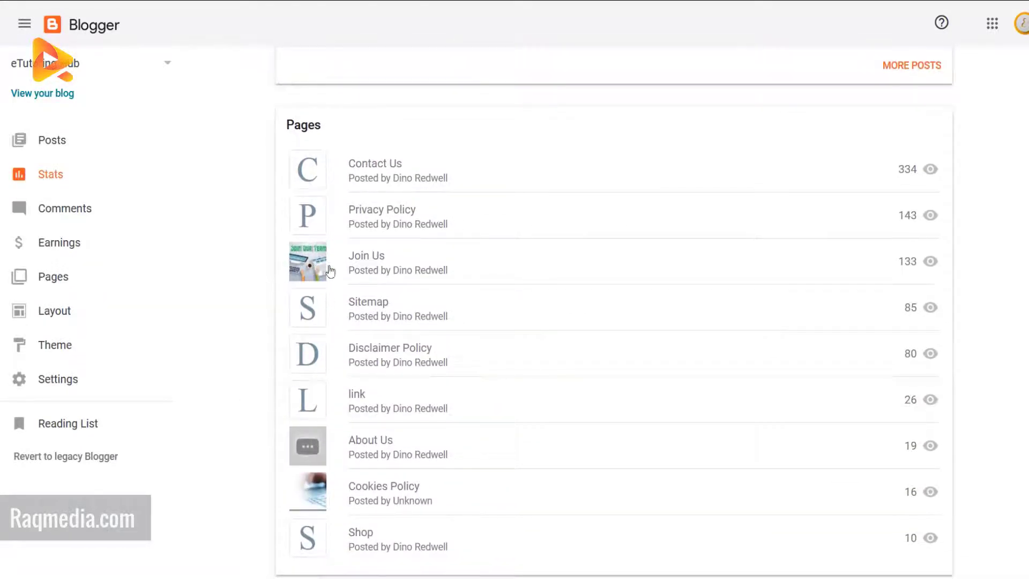
pyautogui.scroll(9, 965, 195)
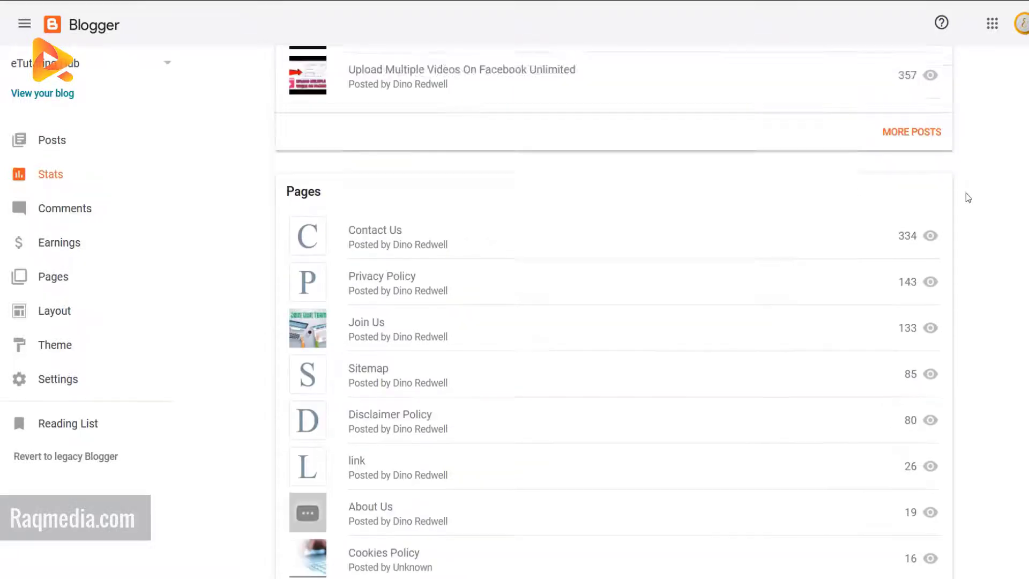
pyautogui.scroll(3, 943, 220)
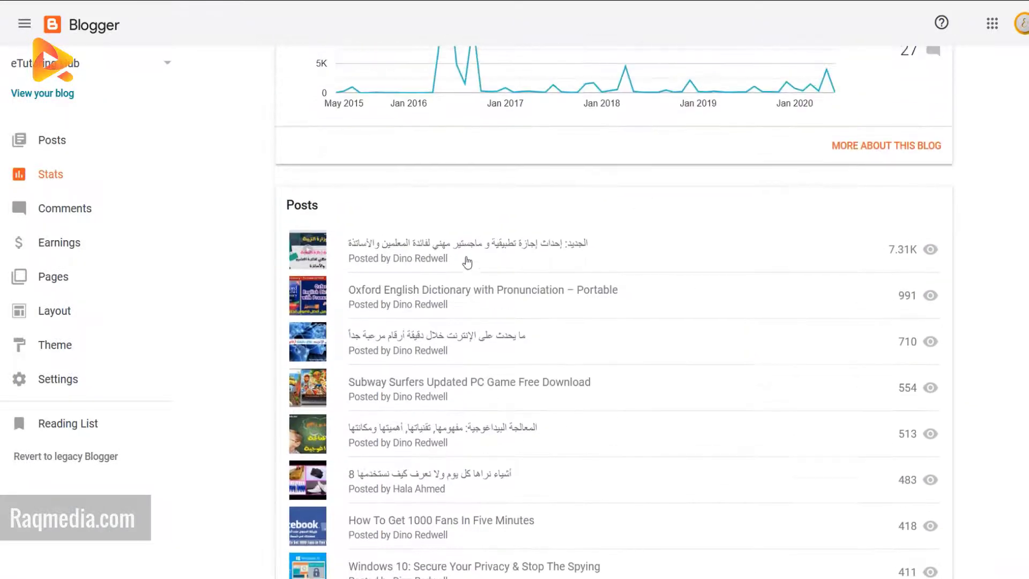
# - Check the individual view statistics of the most-viewed post and of "How To Get 1000 Fans In Five Minutes", and return to the overview
pyautogui.click(579, 253)
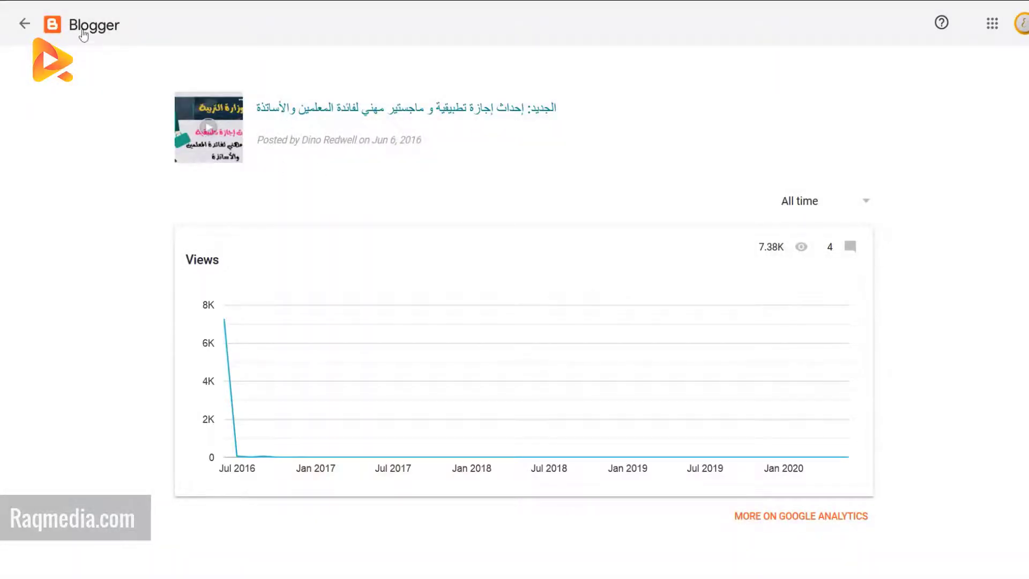
pyautogui.click(24, 24)
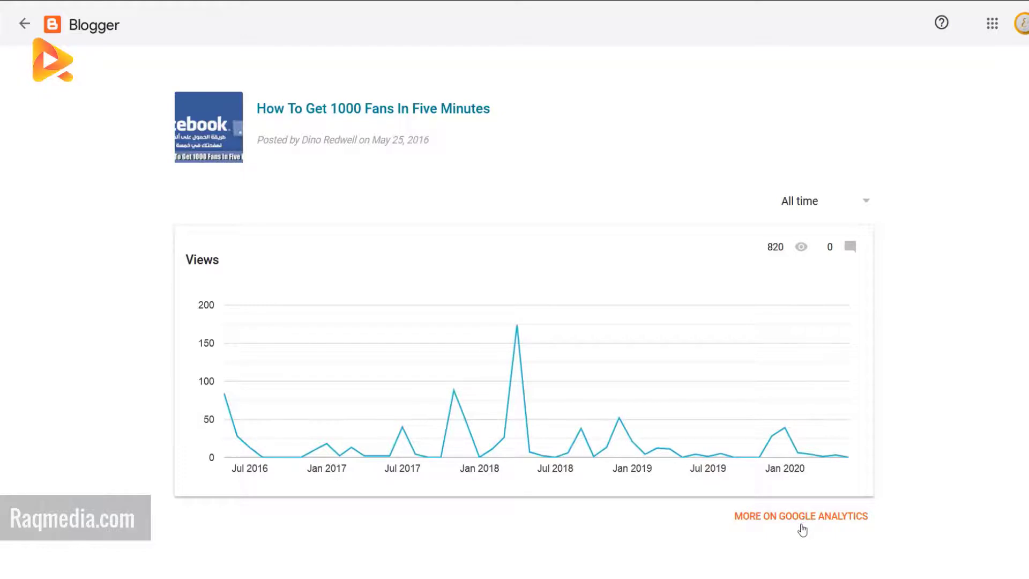
pyautogui.click(22, 29)
pyautogui.scroll(5, 1001, 351)
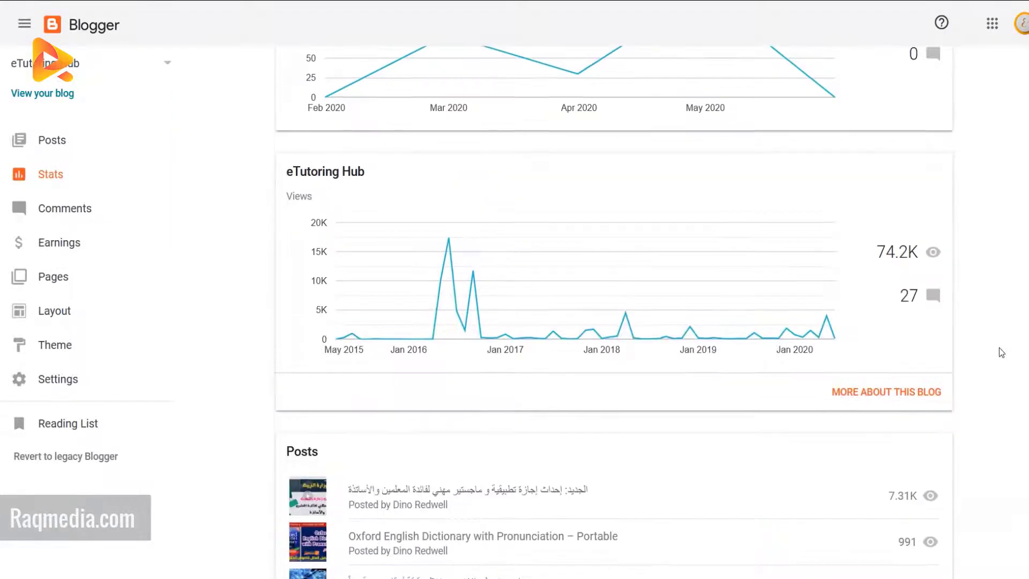
pyautogui.scroll(3, 1000, 348)
# - Open the blog's comments and review the list from the newest entries back to those from June 2016
pyautogui.click(110, 212)
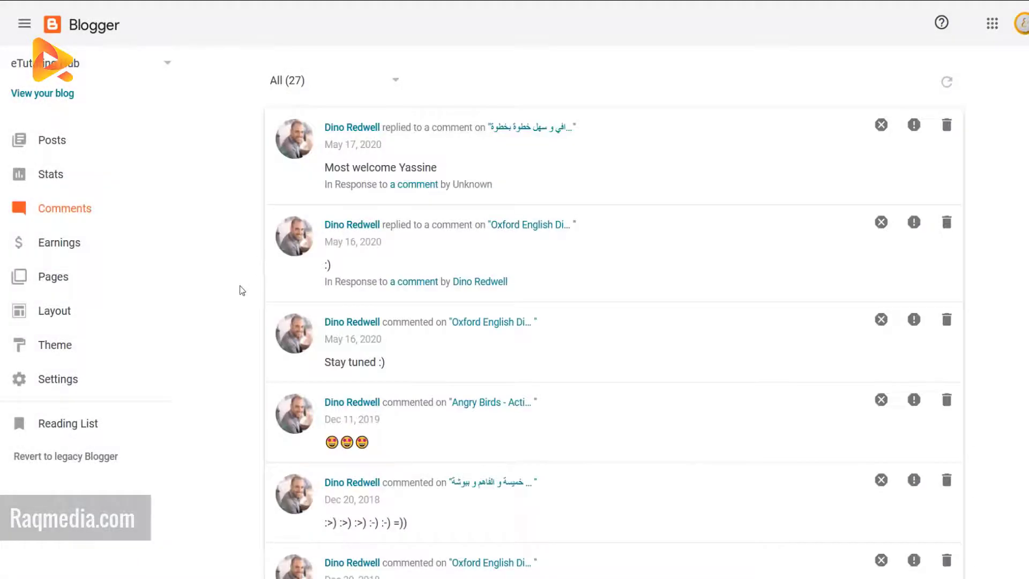
pyautogui.scroll(-10, 597, 375)
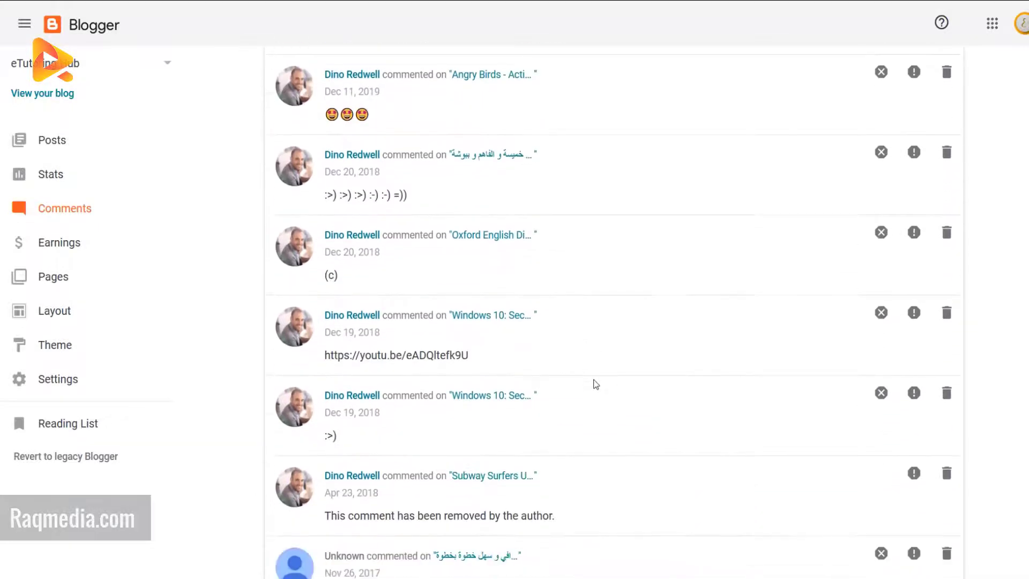
pyautogui.scroll(-3, 597, 384)
pyautogui.scroll(15, 596, 384)
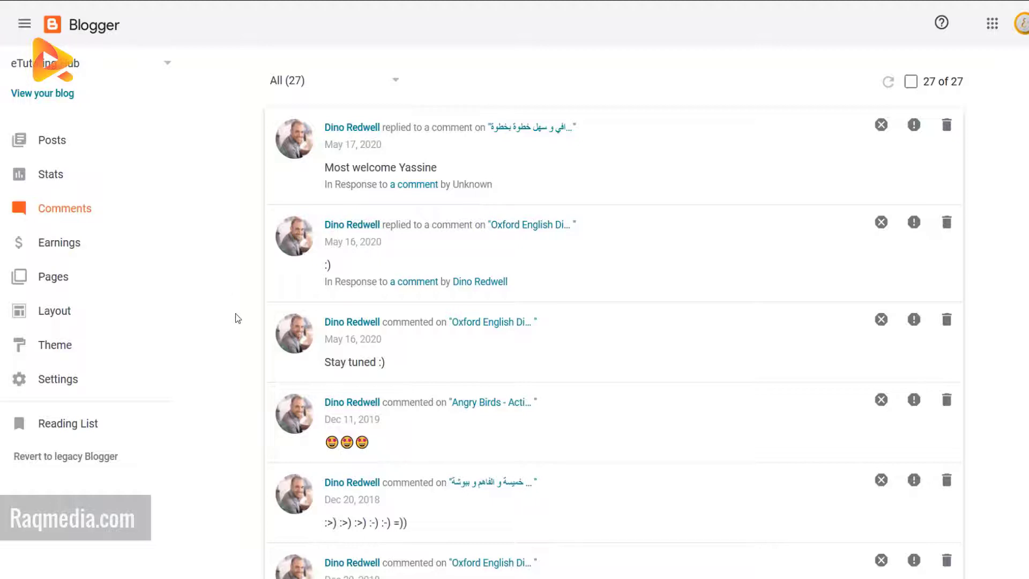
pyautogui.scroll(-15, 238, 319)
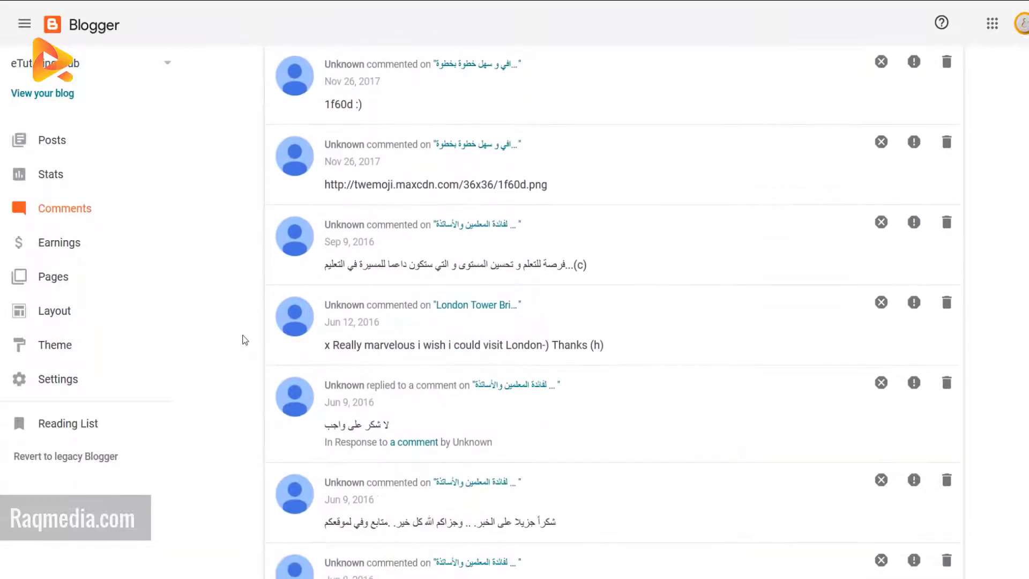
pyautogui.scroll(-3, 268, 333)
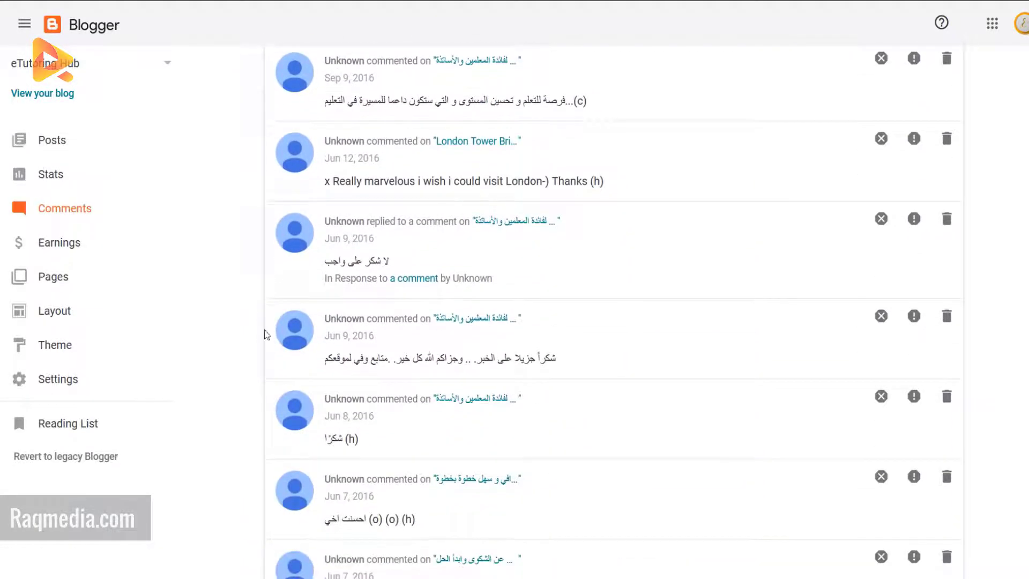
# - Open the blog's pages and look through the full list from link to Privacy Policy
pyautogui.click(56, 279)
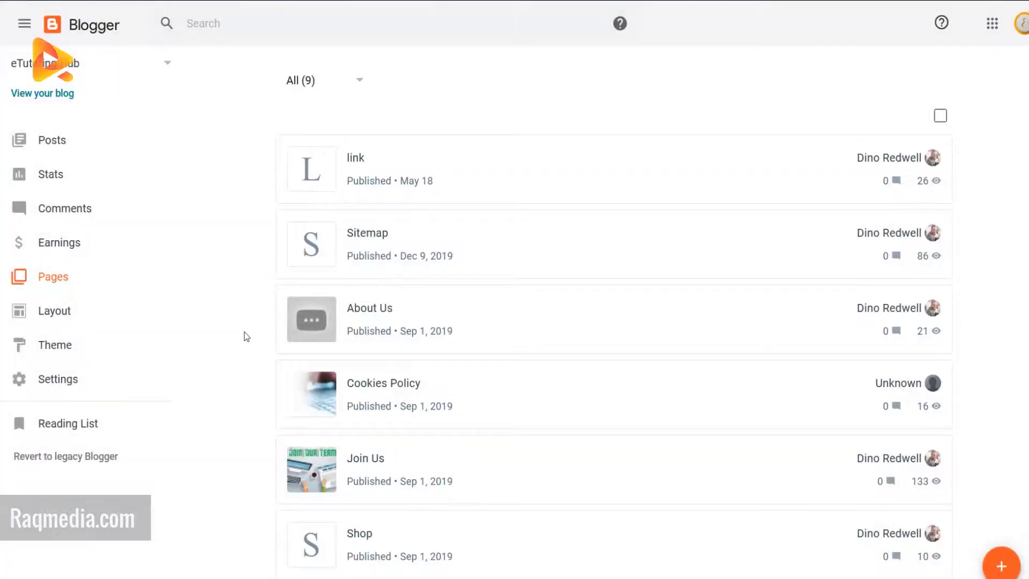
pyautogui.scroll(-4, 246, 336)
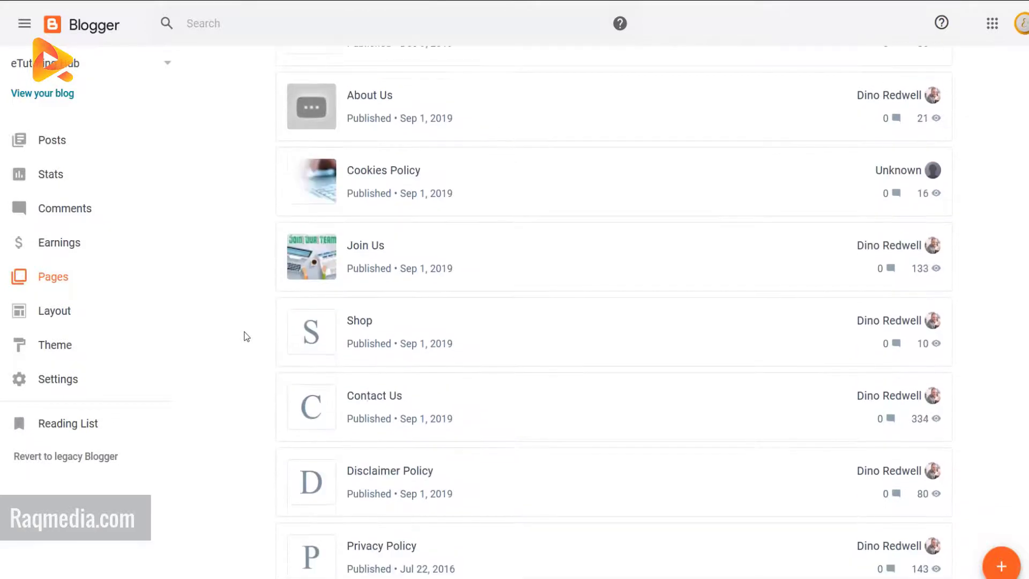
pyautogui.scroll(4, 246, 336)
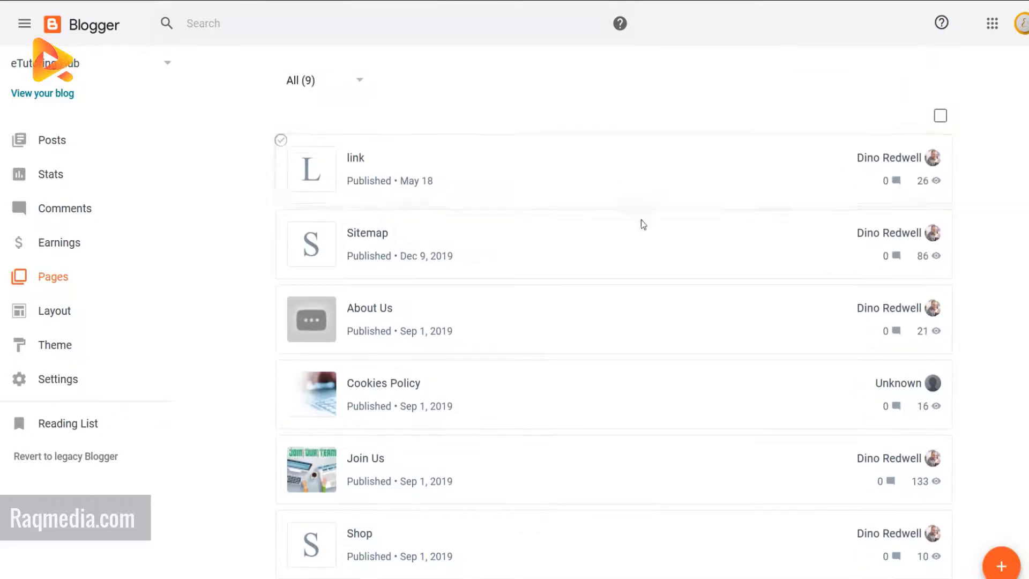
# - Open the blog's layout and look over its gadget sections from Advanced Options to Main Featured
pyautogui.click(940, 116)
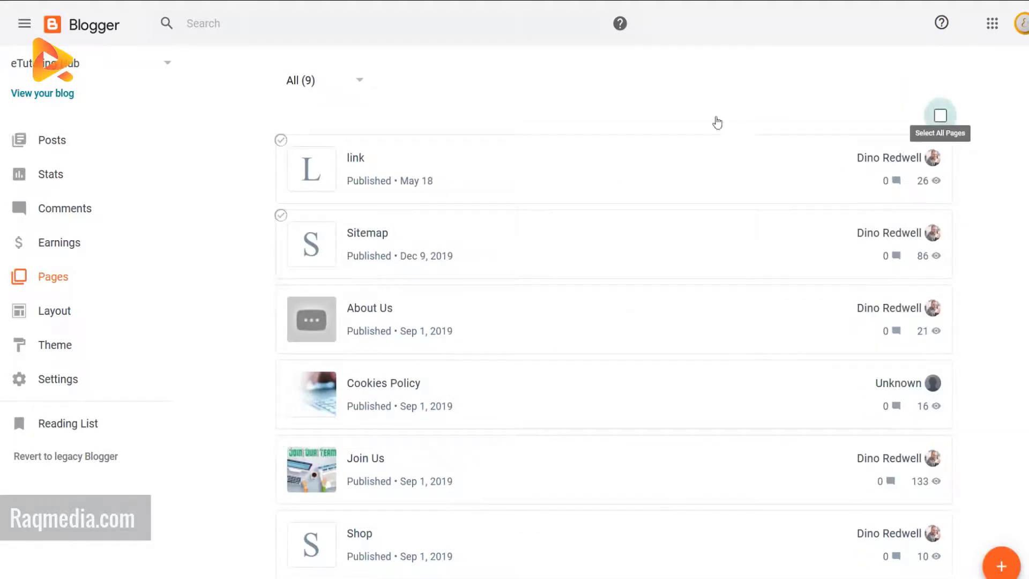
pyautogui.click(72, 316)
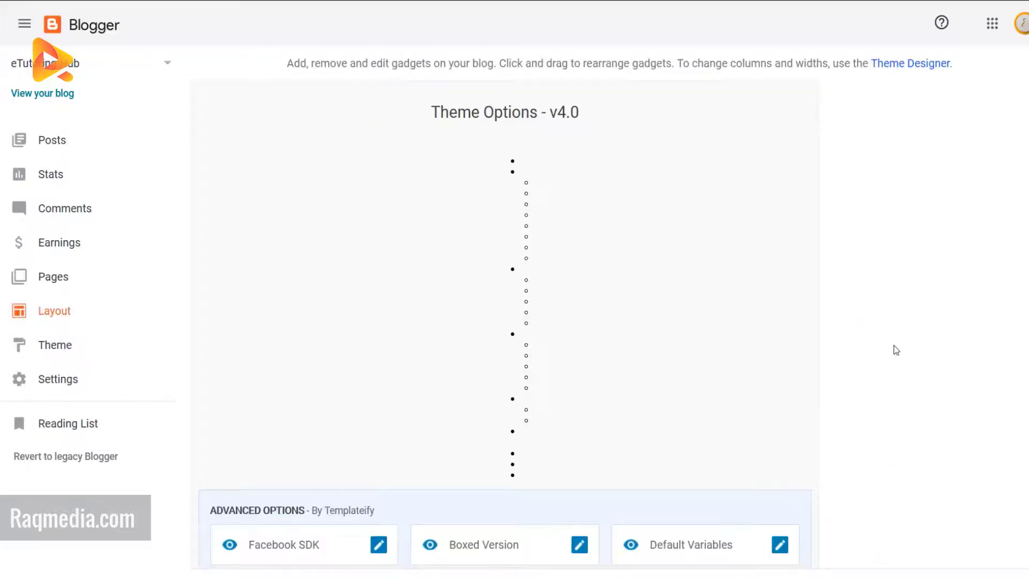
pyautogui.scroll(-1, 897, 350)
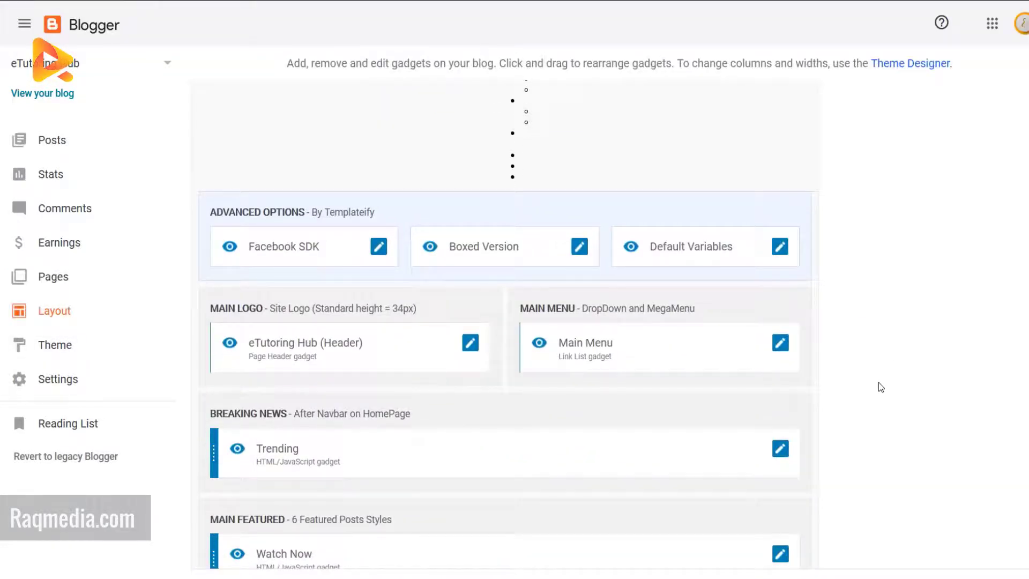
pyautogui.scroll(3, 876, 376)
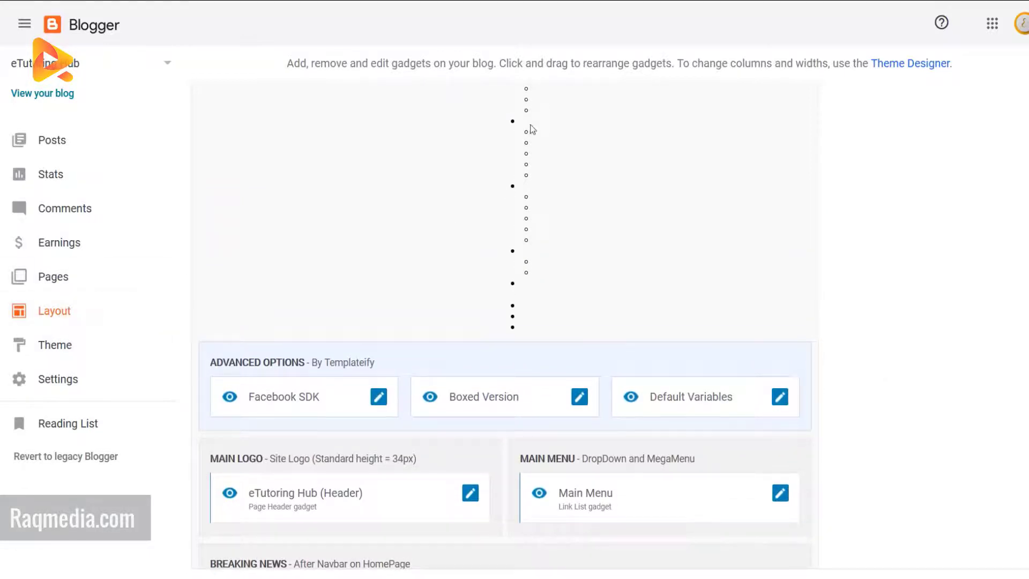
# - Open the theme gallery, look through the Contempo designs and check the options offered for the current theme
pyautogui.click(49, 346)
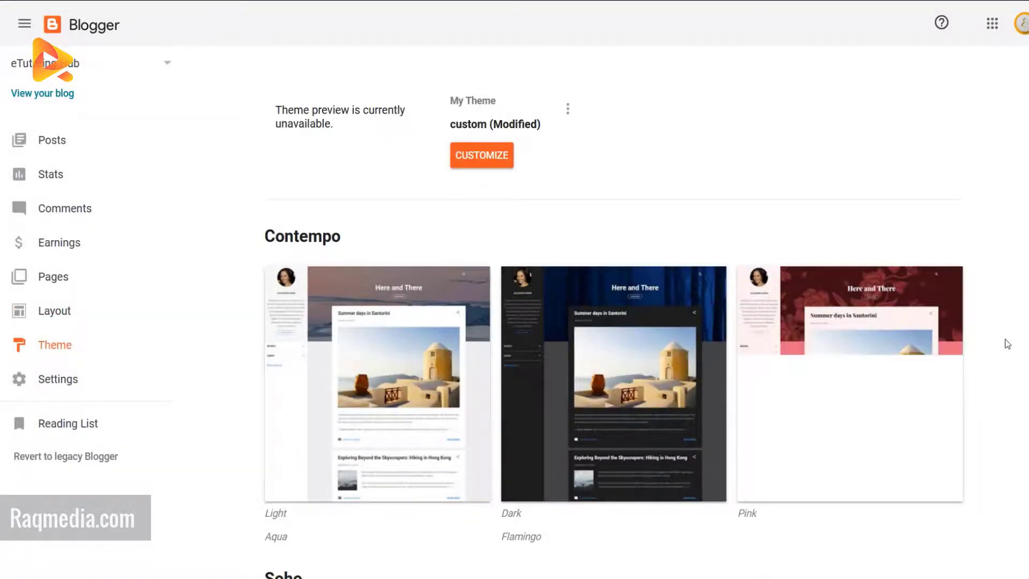
pyautogui.scroll(-5, 1005, 339)
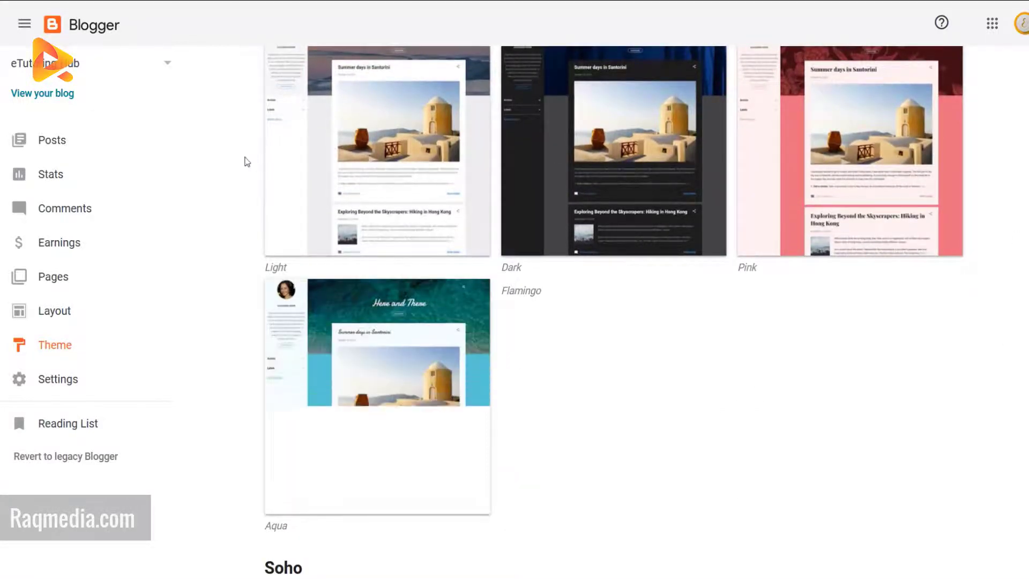
pyautogui.scroll(-2, 247, 162)
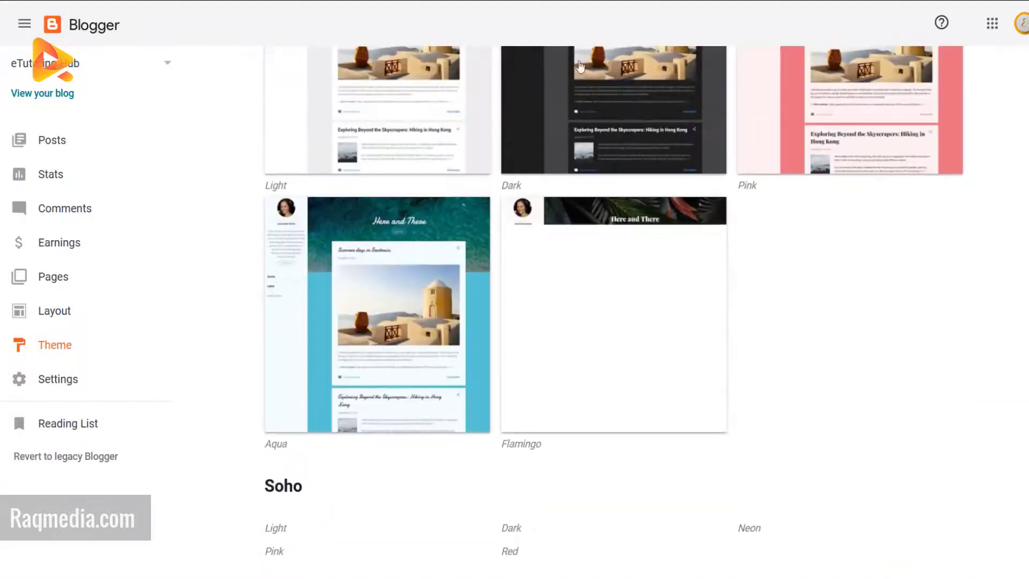
pyautogui.scroll(6, 405, 348)
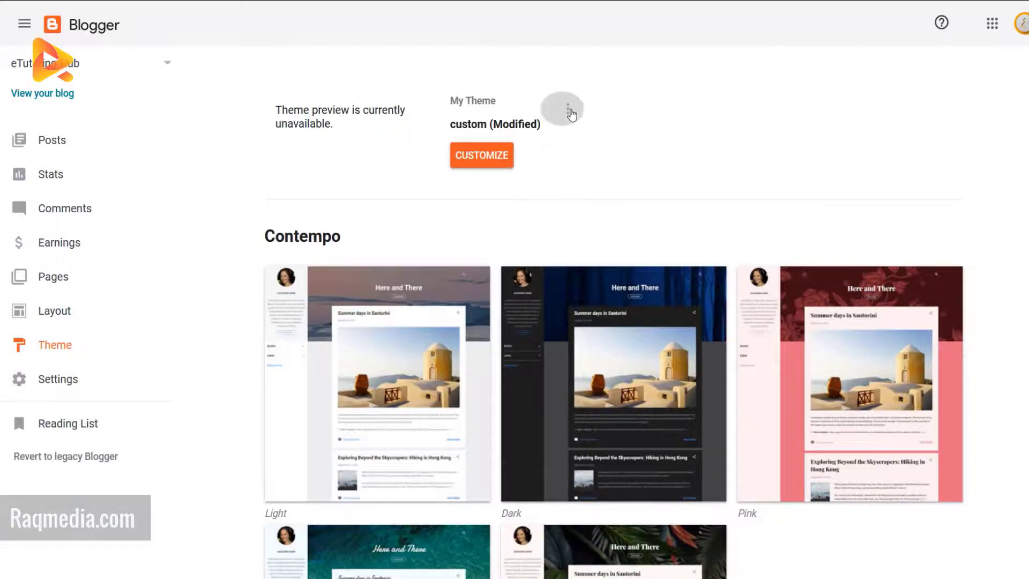
pyautogui.click(566, 109)
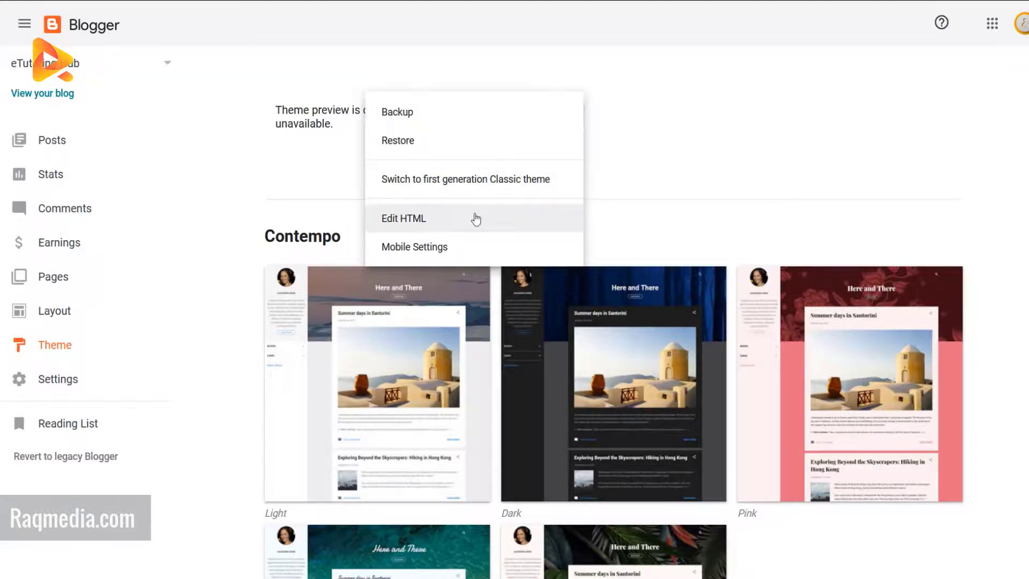
pyautogui.click(637, 103)
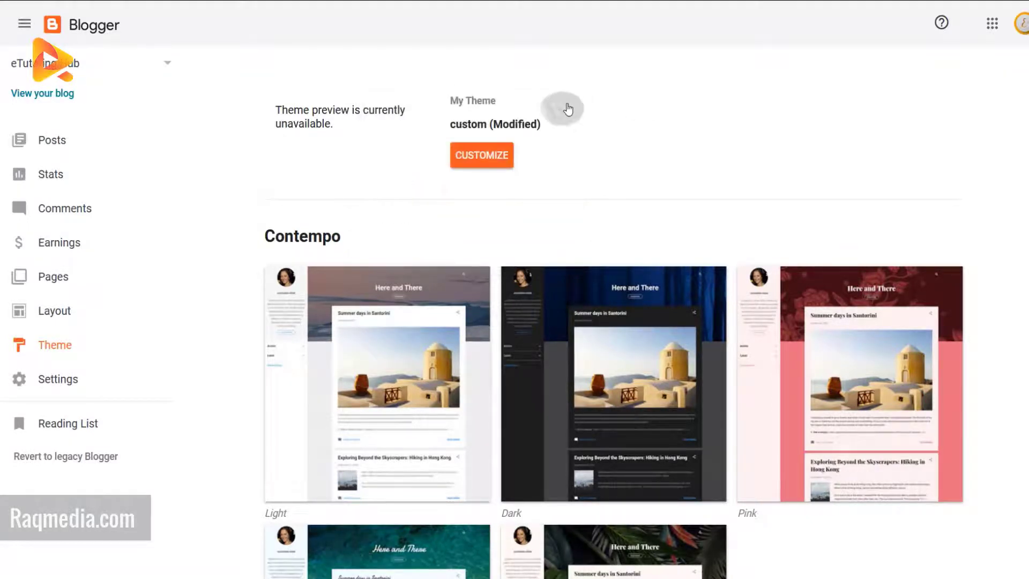
# - Open the current theme's HTML code and look over the editor and its tools
pyautogui.click(568, 109)
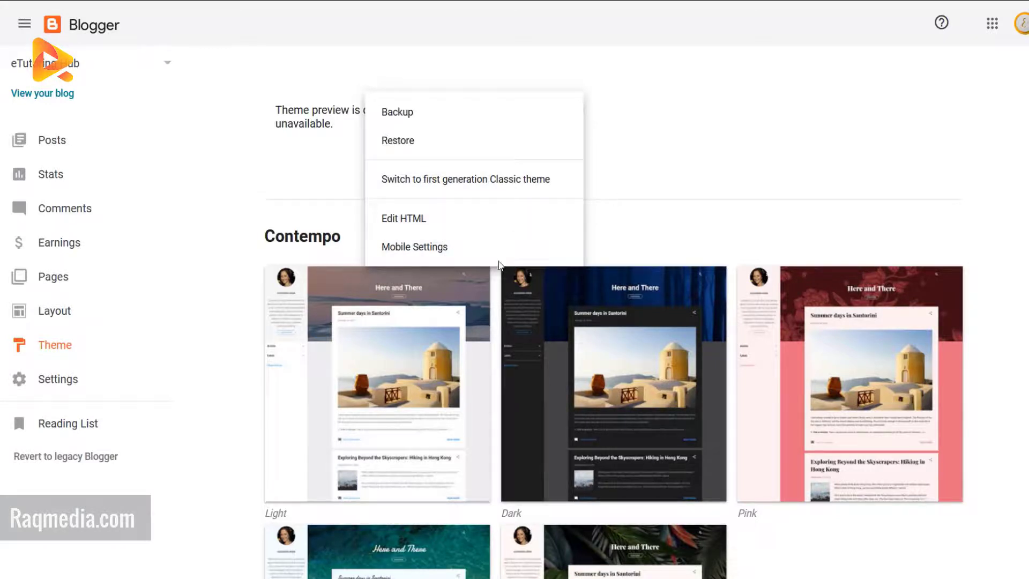
pyautogui.click(415, 224)
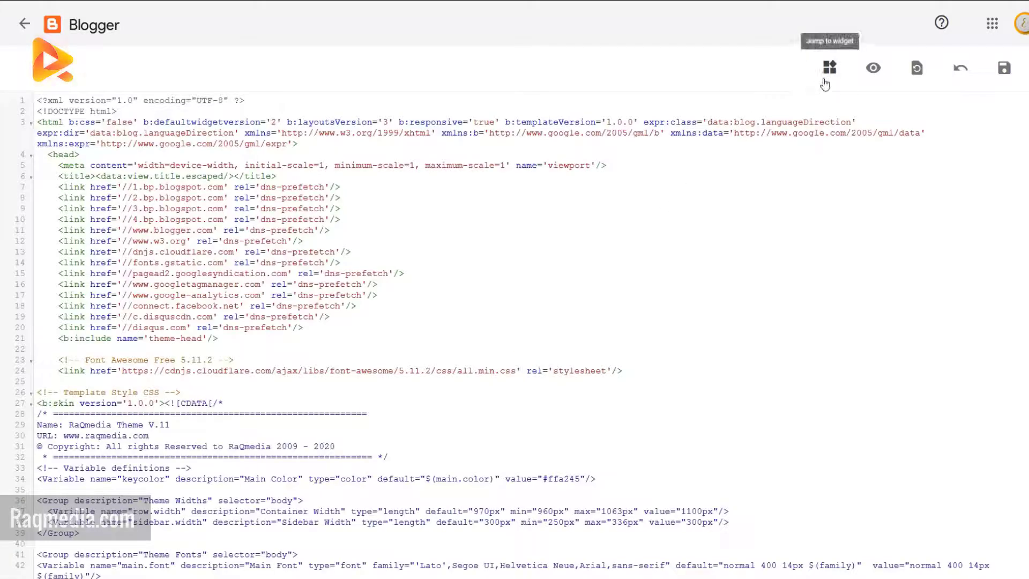
pyautogui.scroll(-4, 568, 337)
pyautogui.scroll(4, 569, 337)
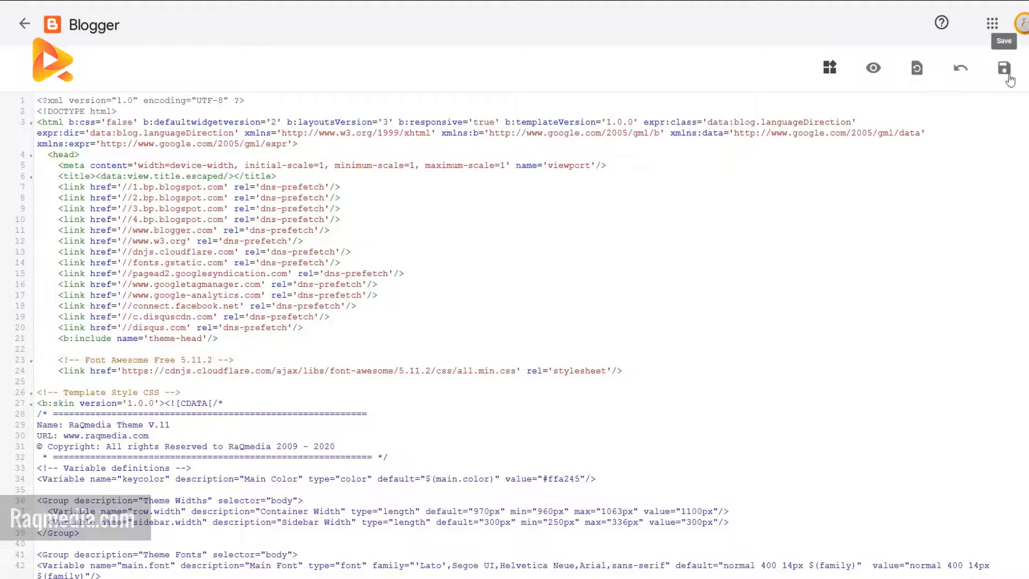
# - Read through the theme code from the variable definitions to the mega menu and search styles, and return to the theme gallery
pyautogui.scroll(-8, 389, 314)
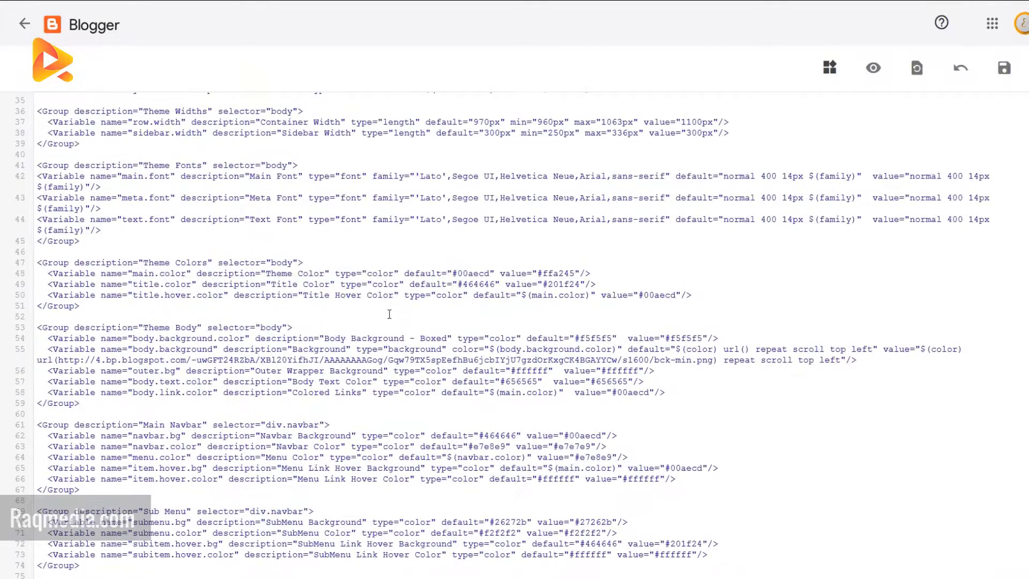
pyautogui.scroll(6, 390, 314)
pyautogui.scroll(-15, 464, 276)
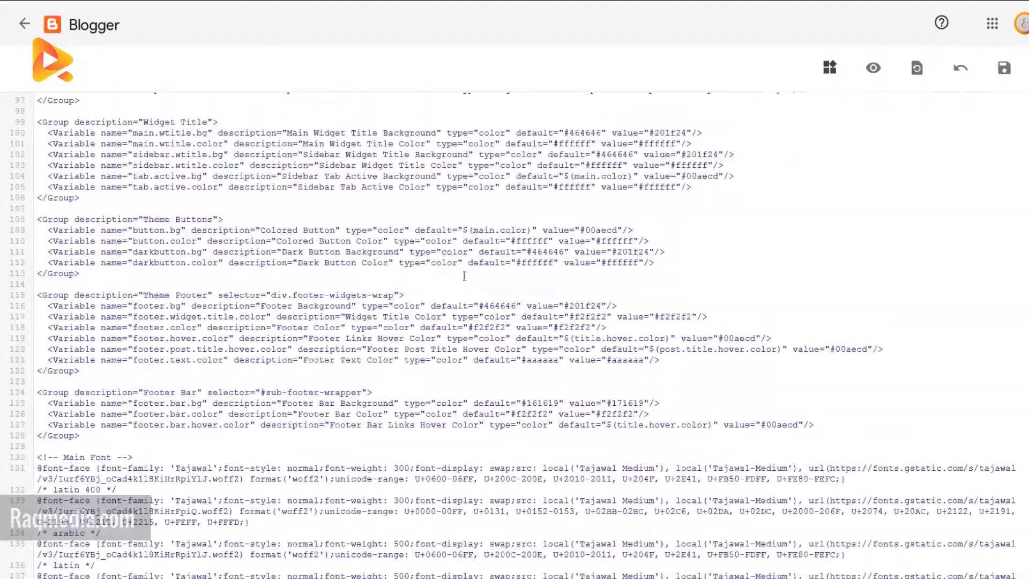
pyautogui.scroll(-10, 500, 244)
pyautogui.scroll(8, 500, 244)
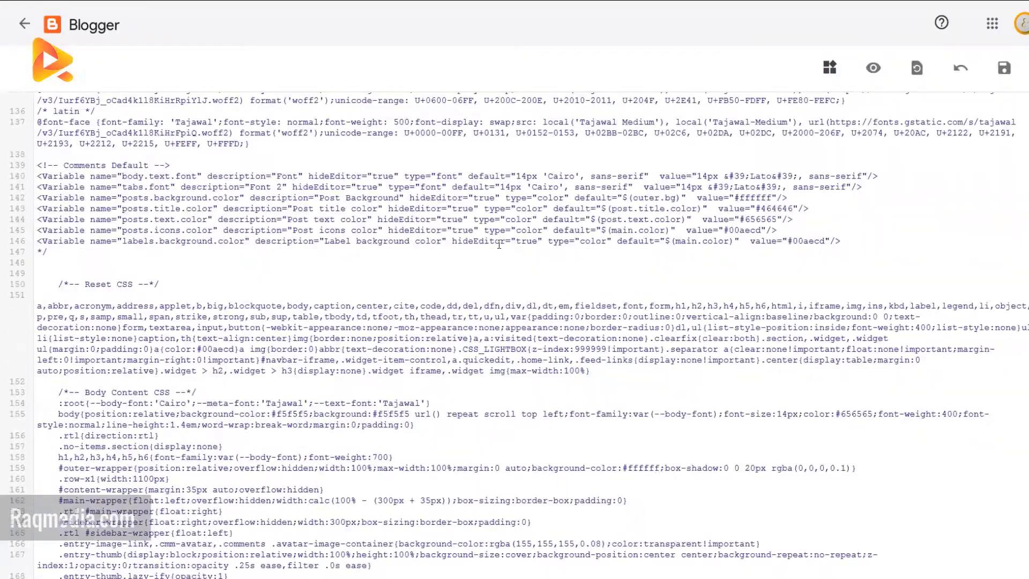
pyautogui.scroll(2, 499, 244)
pyautogui.scroll(-15, 536, 257)
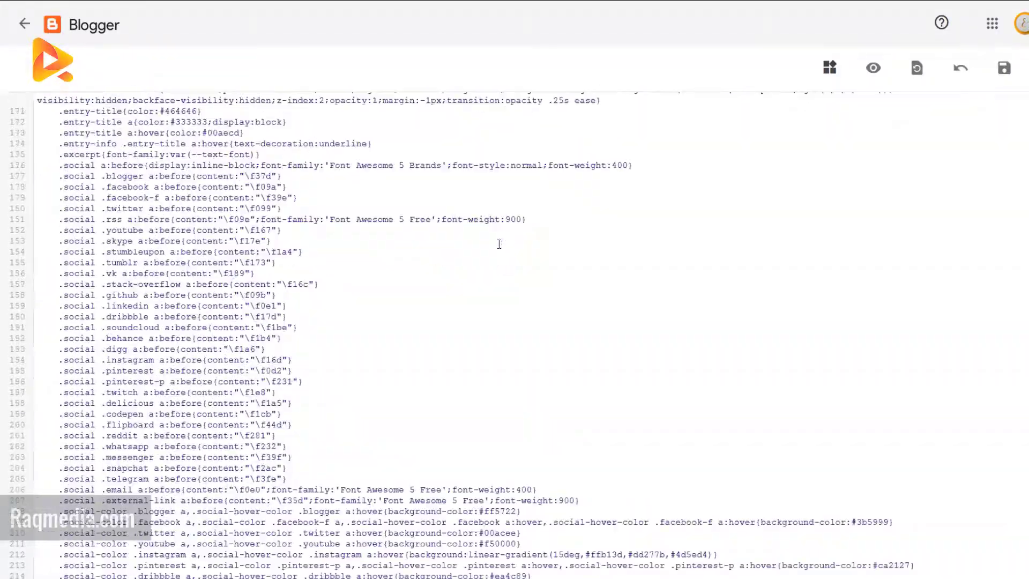
pyautogui.scroll(-12, 474, 381)
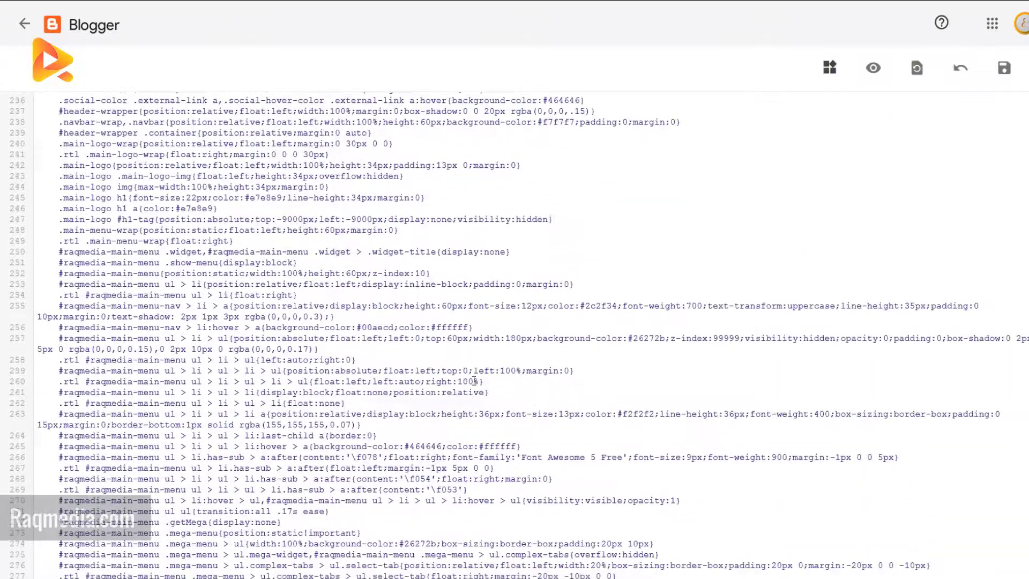
pyautogui.scroll(-8, 474, 381)
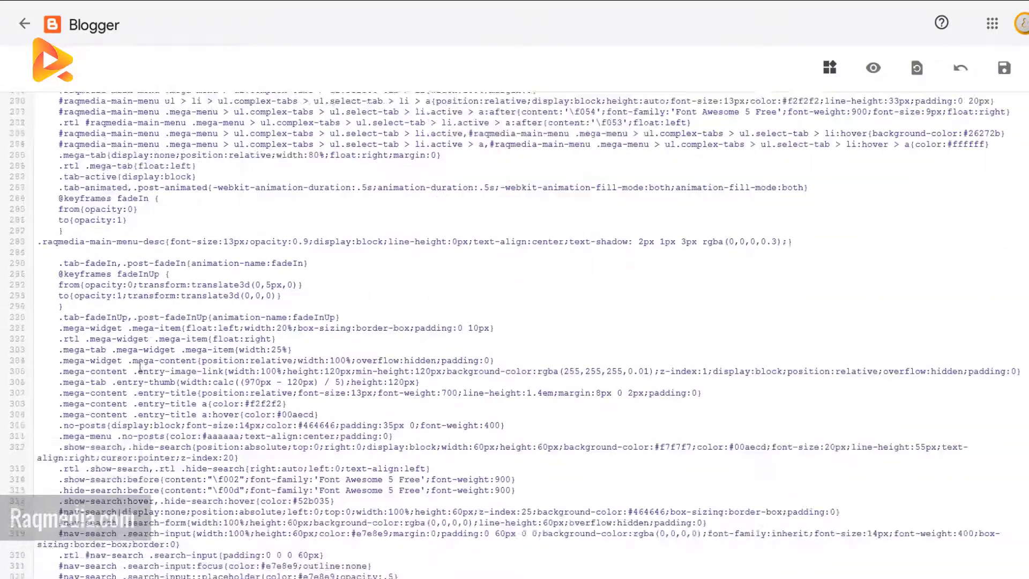
pyautogui.click(25, 25)
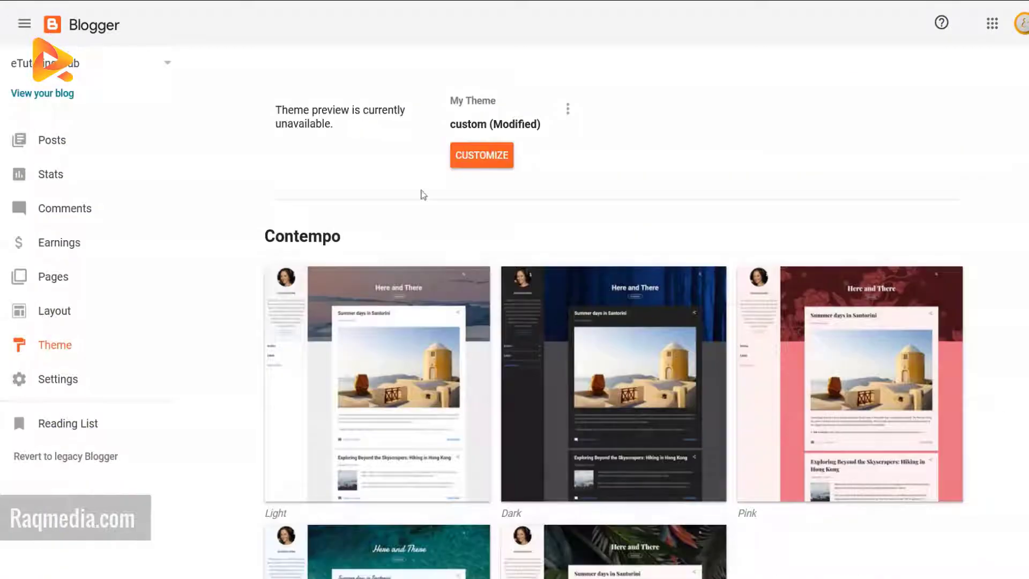
# - Open the blog's settings and look through the sections from Basic to Comments
pyautogui.click(81, 380)
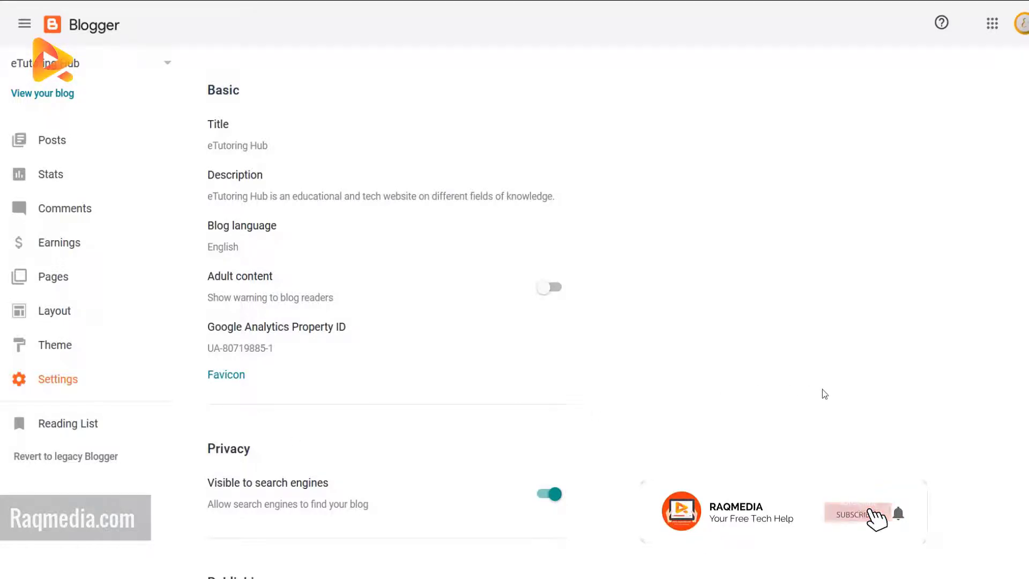
pyautogui.scroll(-5, 822, 389)
pyautogui.scroll(-10, 823, 392)
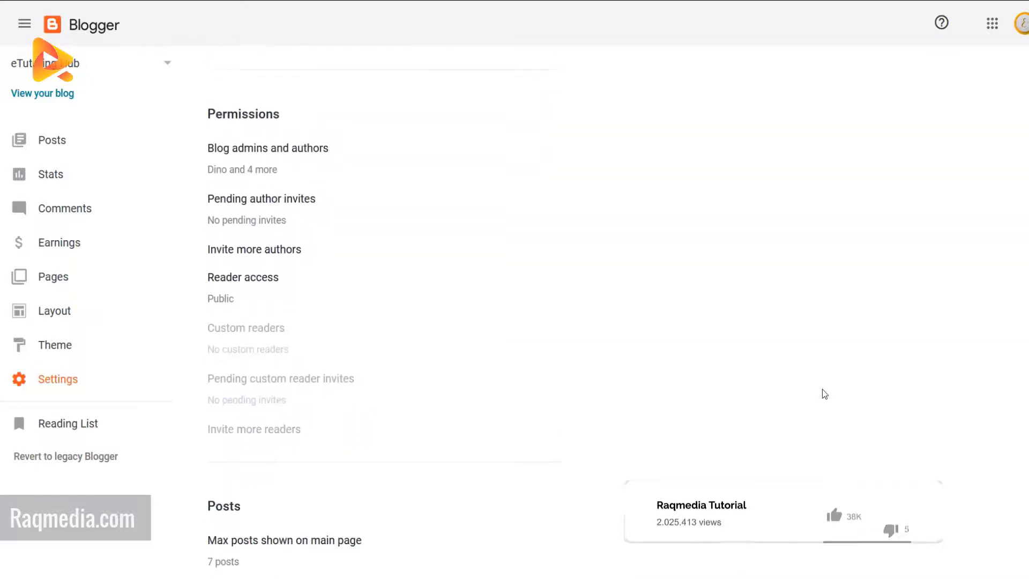
pyautogui.scroll(-6, 823, 389)
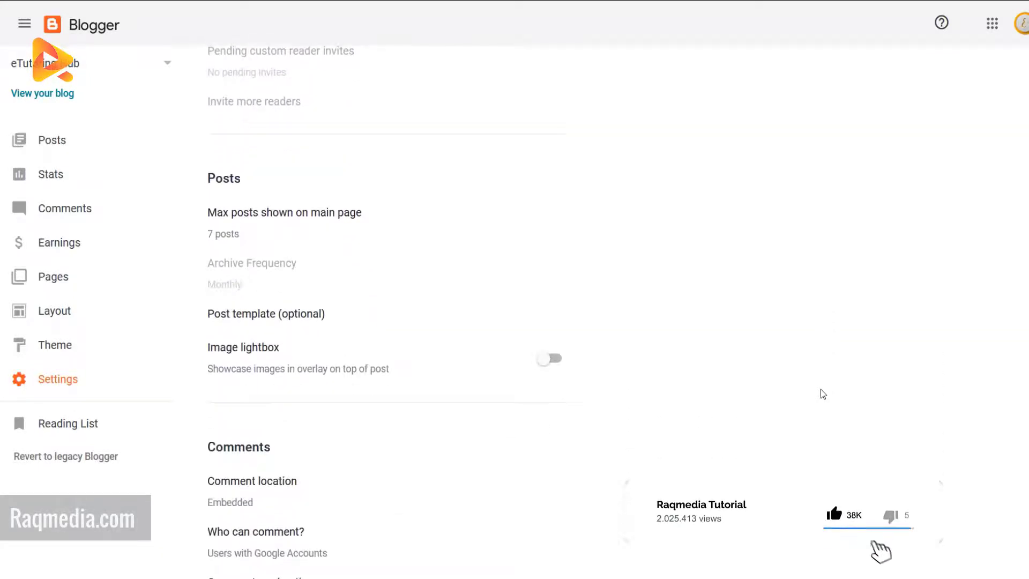
pyautogui.scroll(20, 632, 241)
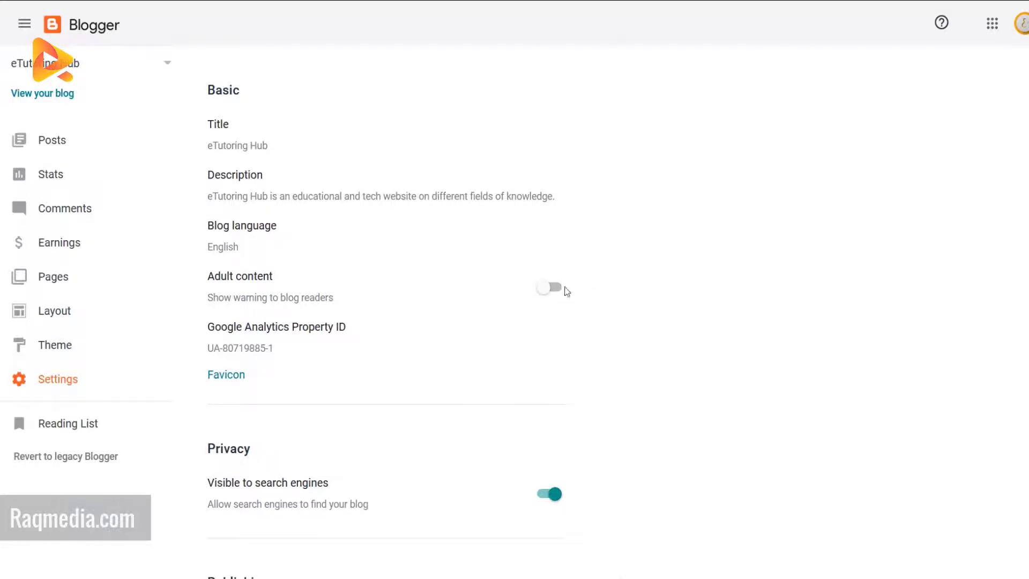
# - Turn on the reader comment captcha in the Comments settings
pyautogui.scroll(-3, 779, 354)
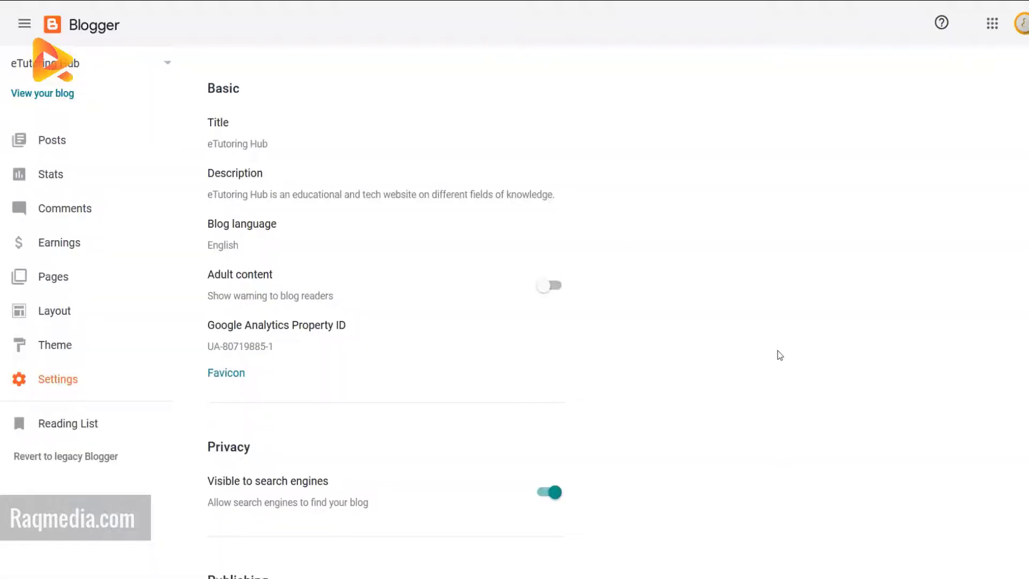
pyautogui.scroll(-11, 747, 371)
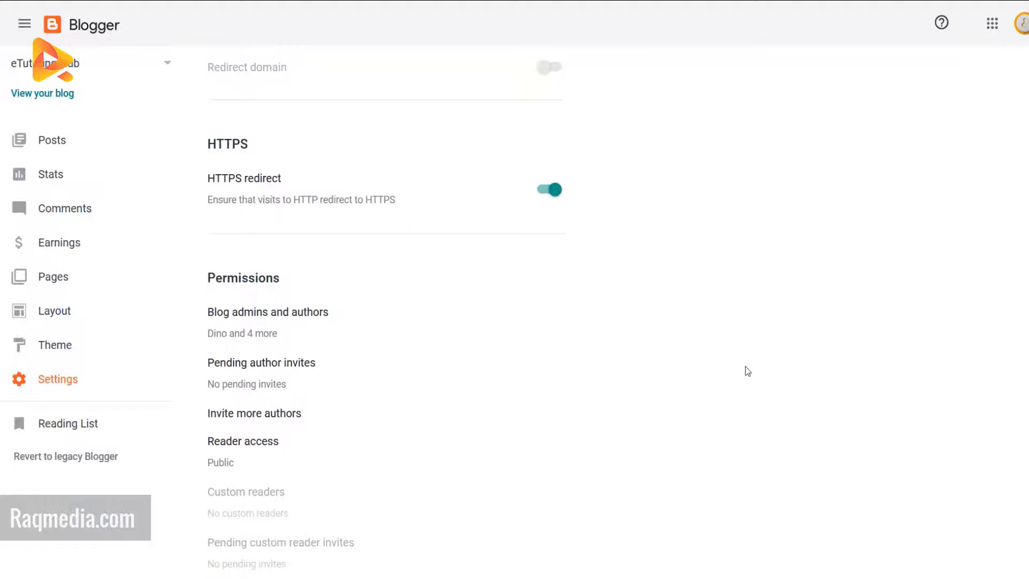
pyautogui.scroll(-10, 513, 259)
pyautogui.click(553, 238)
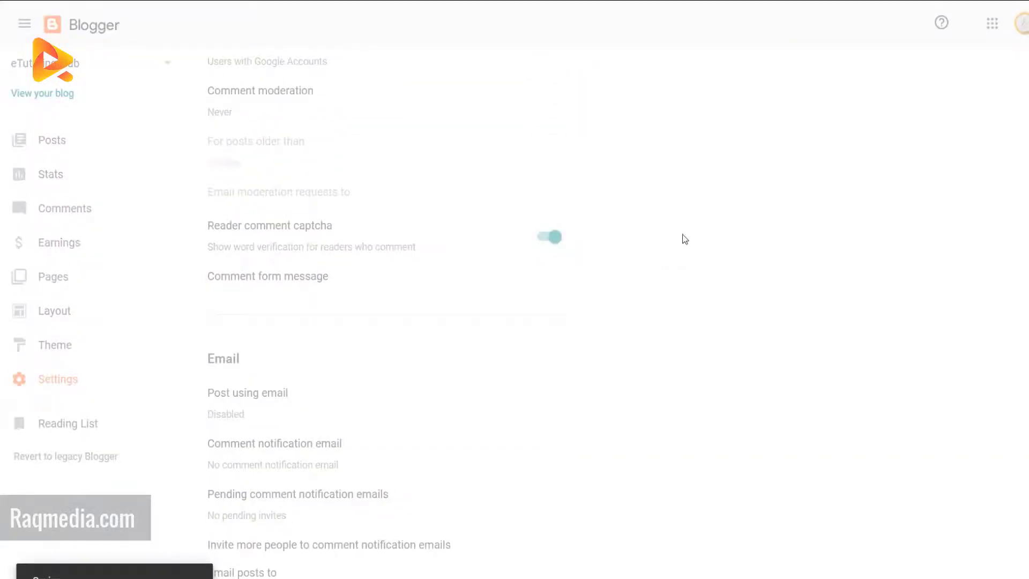
# - Review the remaining settings from Email through the date formats and Meta tags to Errors and redirects
pyautogui.scroll(-8, 288, 332)
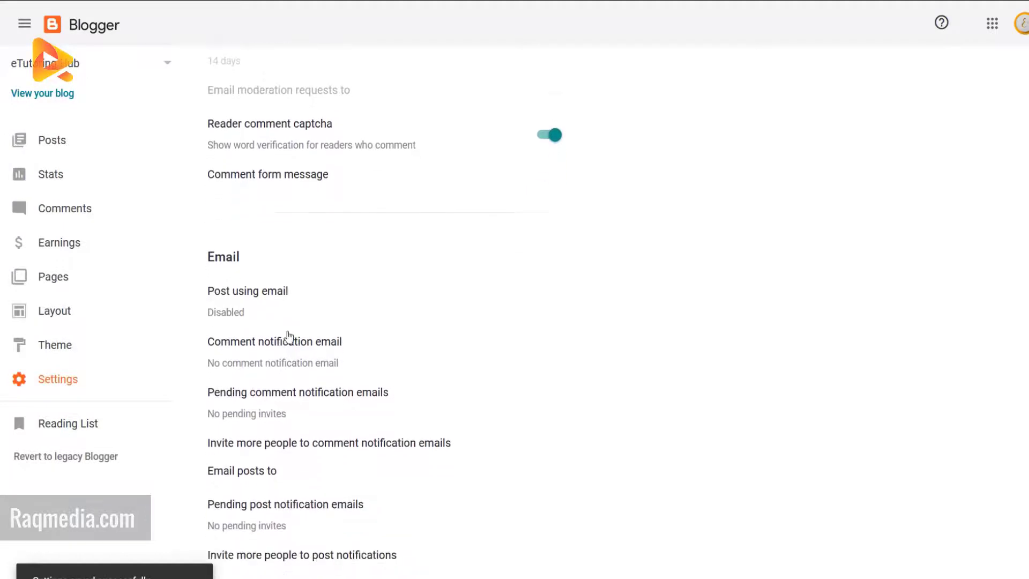
pyautogui.scroll(-9, 287, 332)
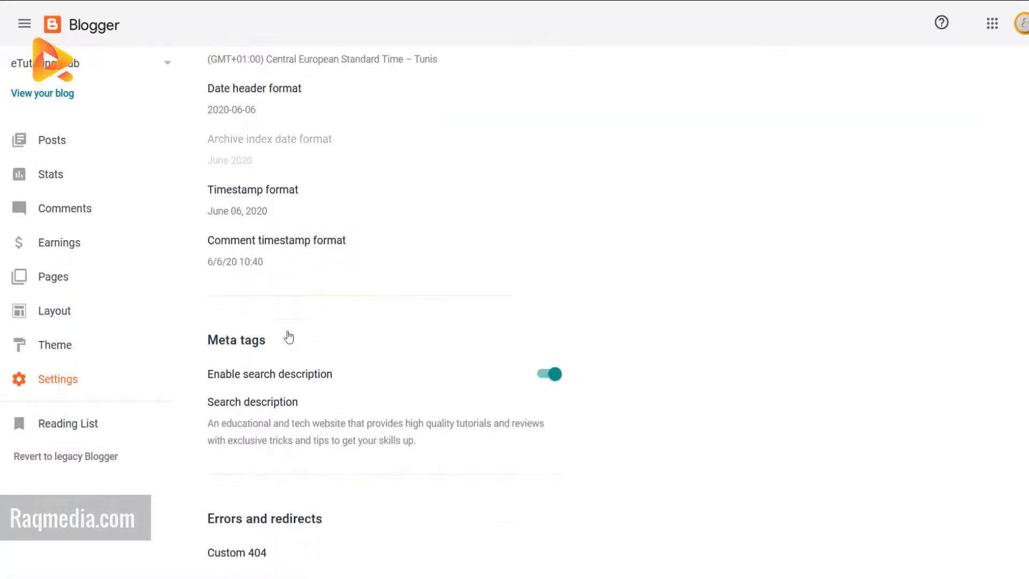
pyautogui.scroll(-3, 287, 331)
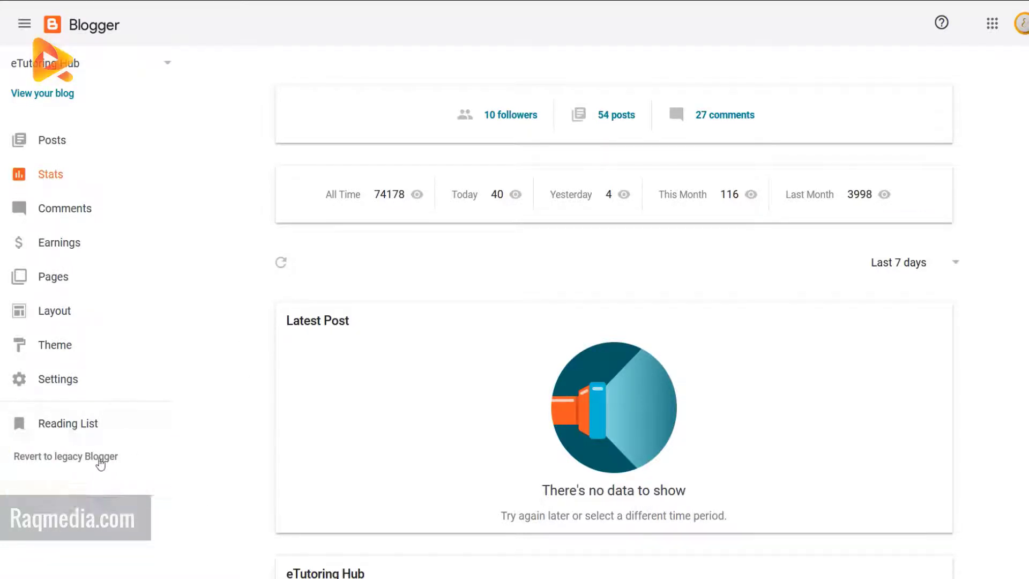
# - Reopen the theme gallery, browse the Contempo, Soho and Emporio designs, and review the current theme's backup, restore and editing options
pyautogui.click(86, 347)
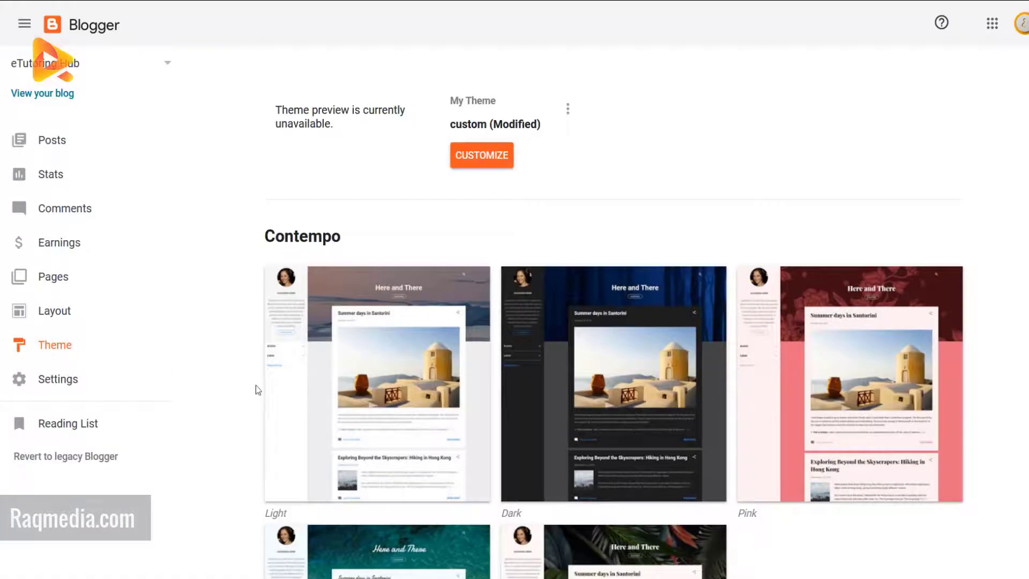
pyautogui.scroll(-12, 255, 386)
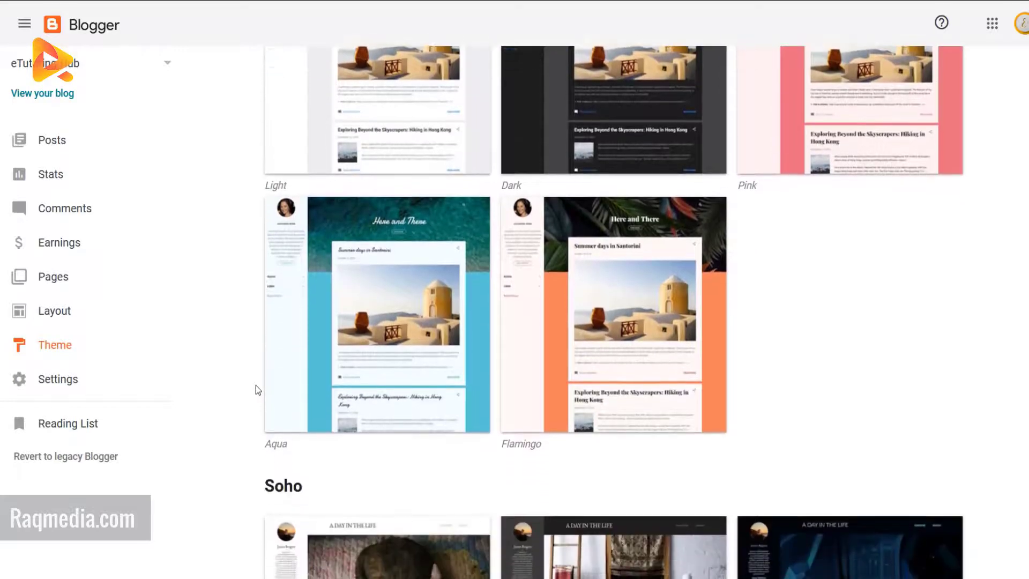
pyautogui.scroll(-7, 402, 444)
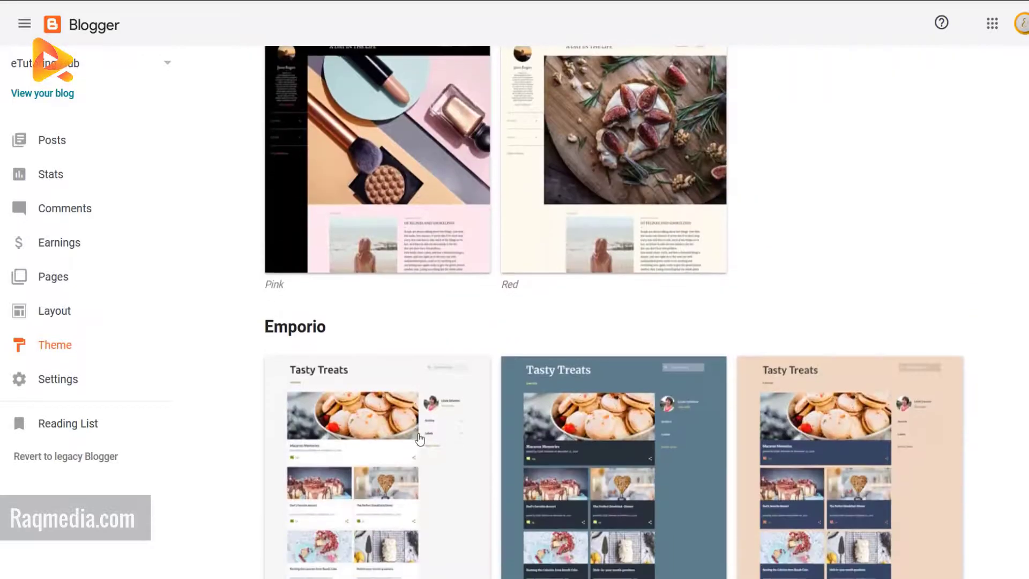
pyautogui.scroll(8, 413, 410)
pyautogui.scroll(10, 413, 410)
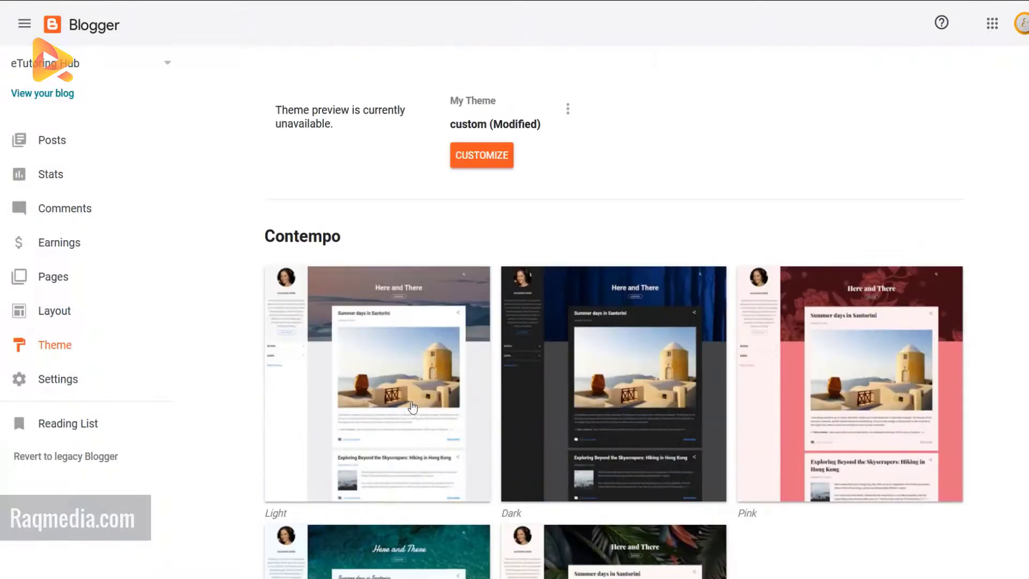
pyautogui.click(568, 109)
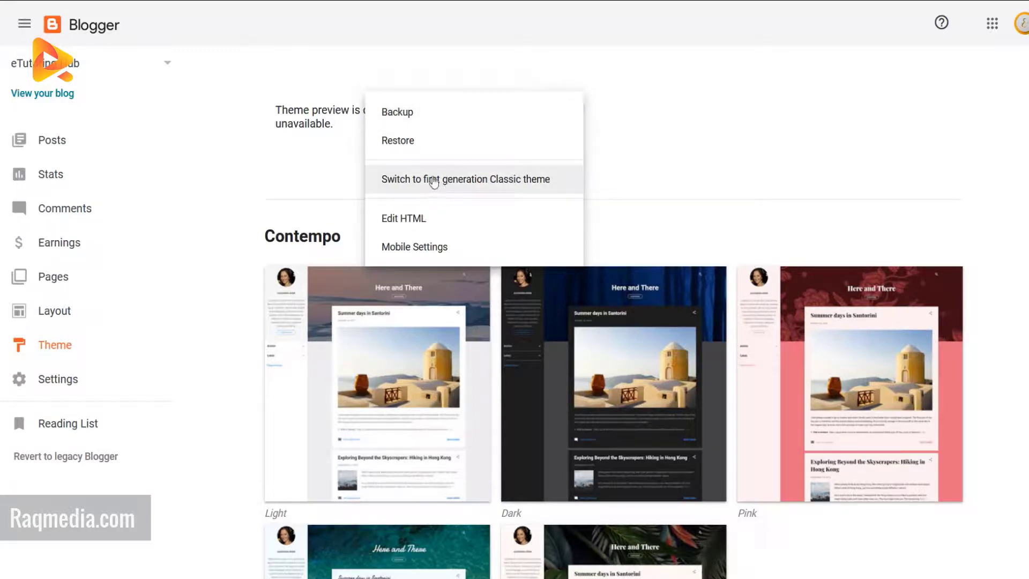
pyautogui.click(672, 159)
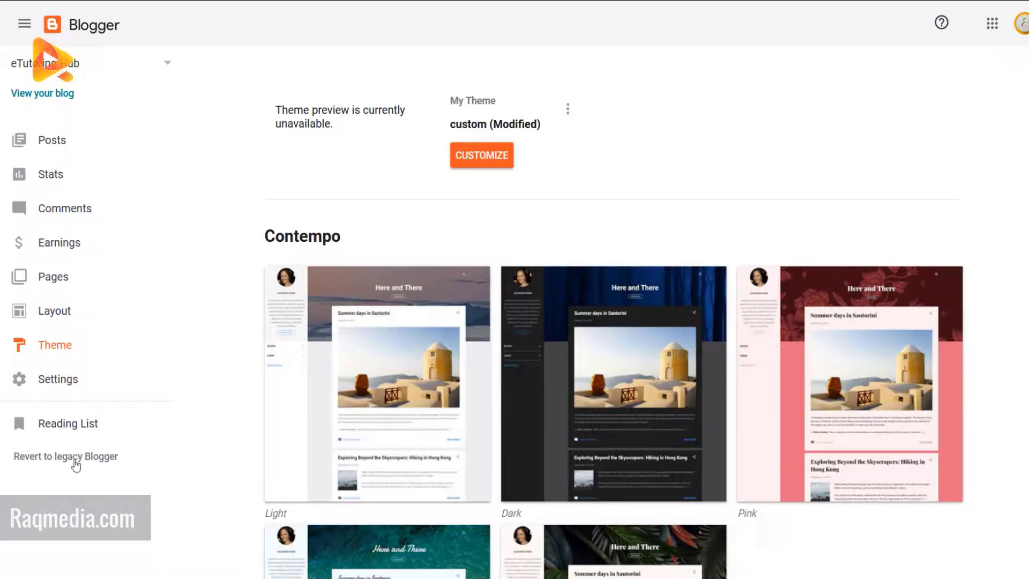
pyautogui.click(102, 463)
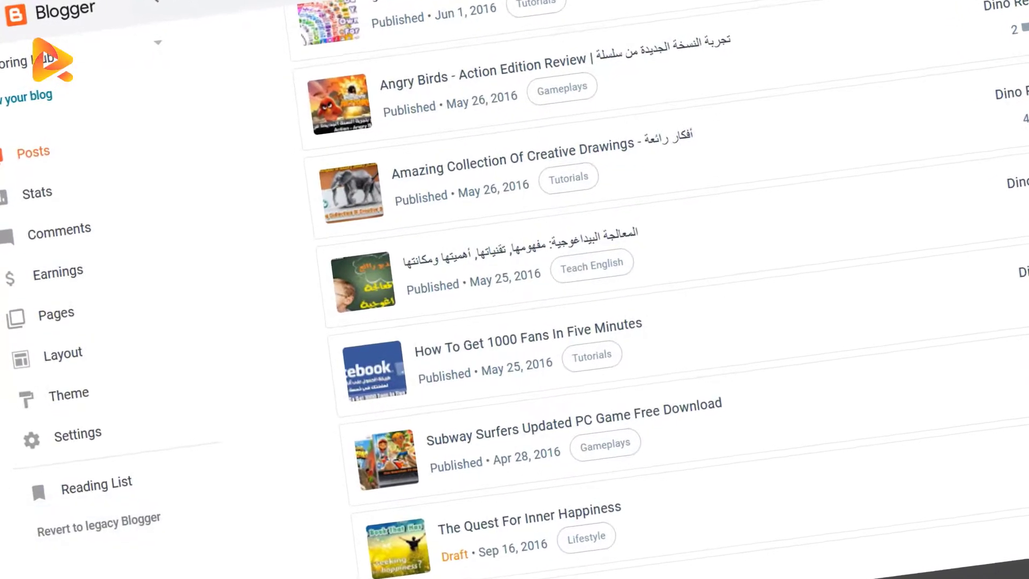
pyautogui.scroll(-3, 590, 322)
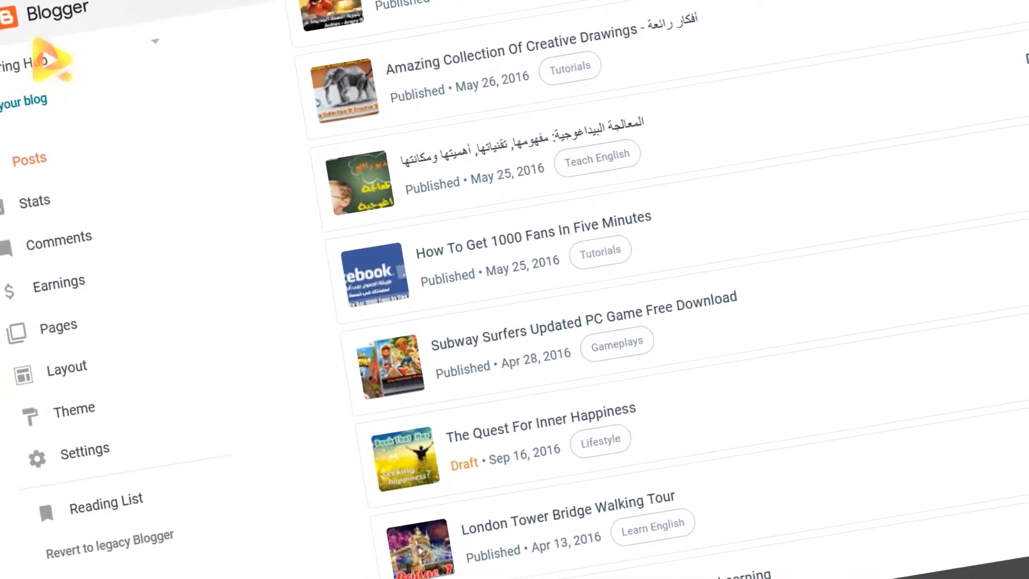